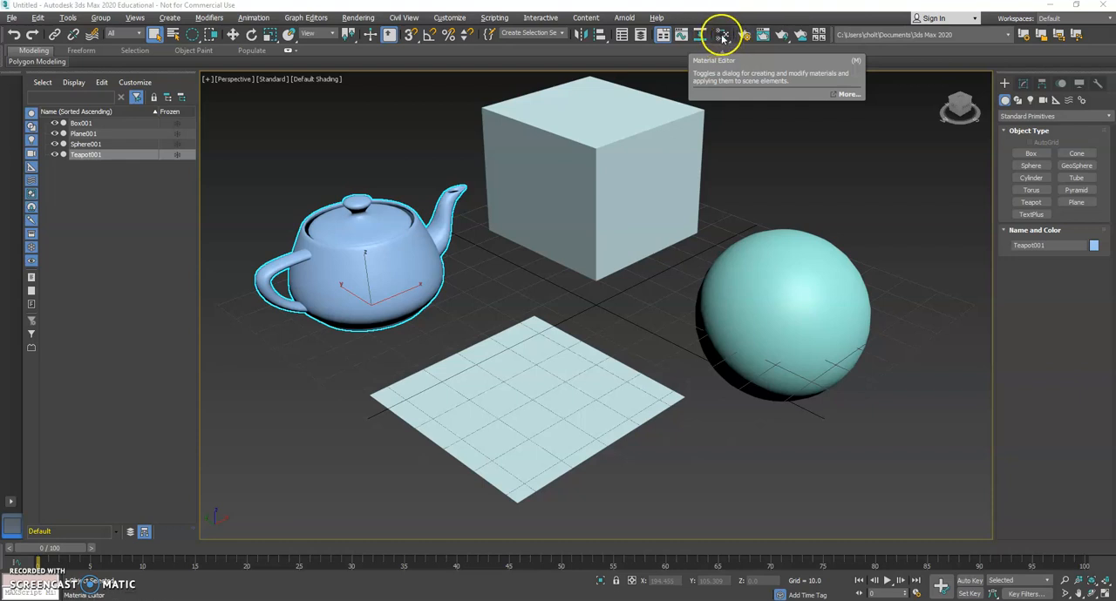
Open the Material Editor and switch it from Slate to Compact mode.
{"action": "left_click", "coordinate": [723, 36]}
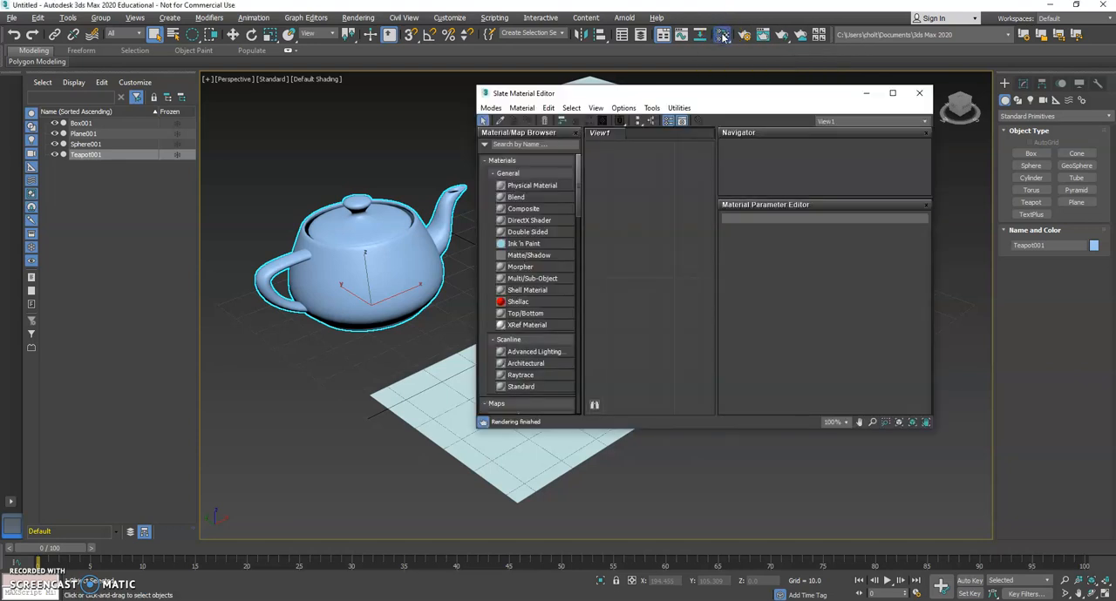
{"action": "left_click_drag", "start_coordinate": [712, 95], "coordinate": [576, 128]}
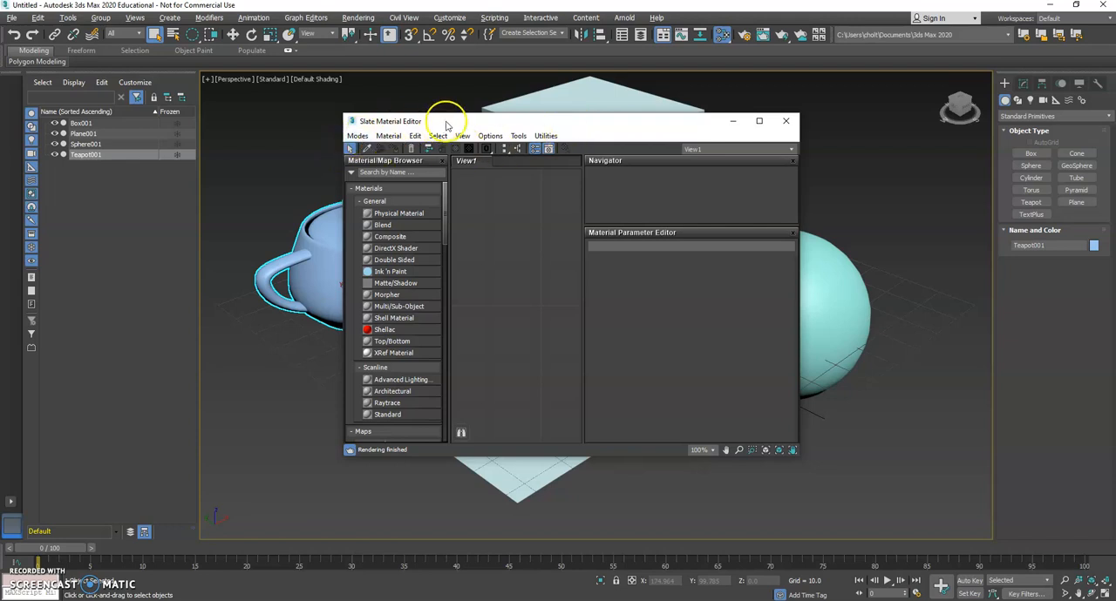
{"action": "left_click", "coordinate": [357, 136]}
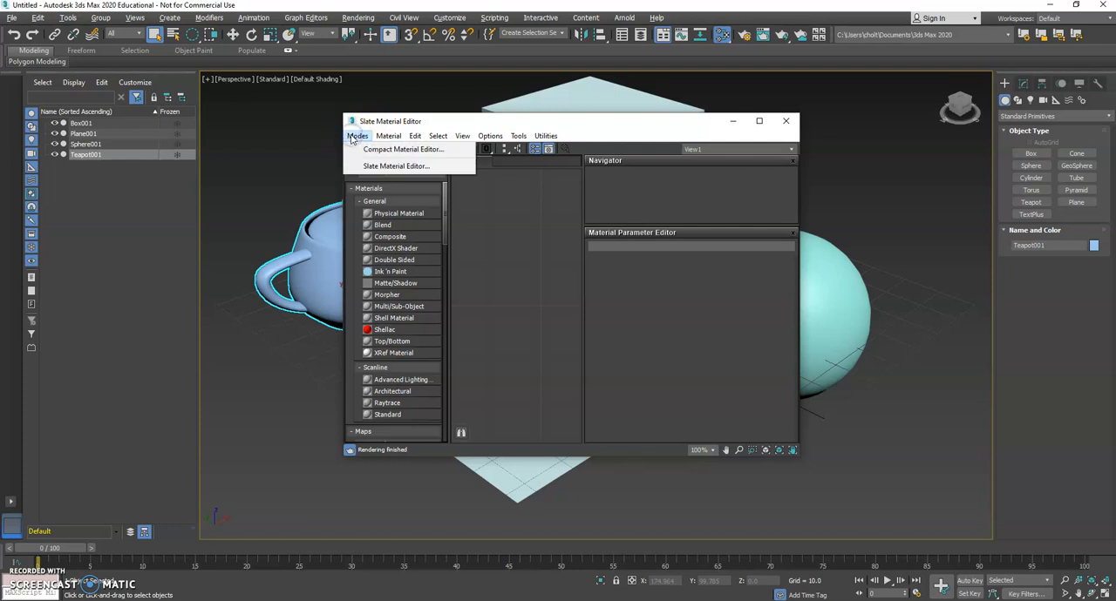
{"action": "left_click", "coordinate": [372, 150]}
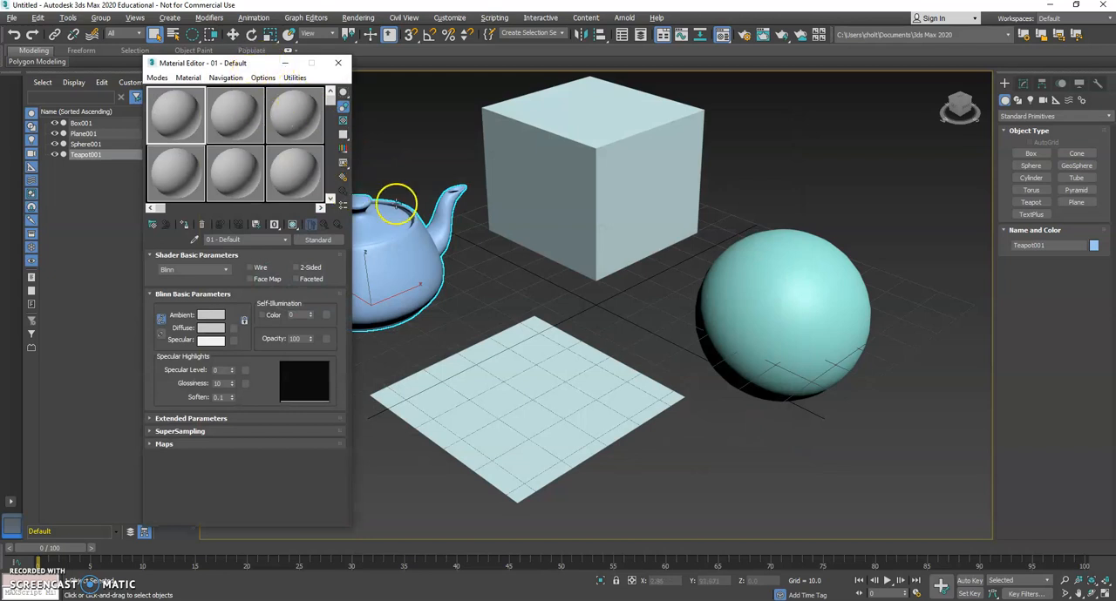
Switch the Material Editor to Slate mode and return it to Compact mode.
{"action": "left_click", "coordinate": [156, 77]}
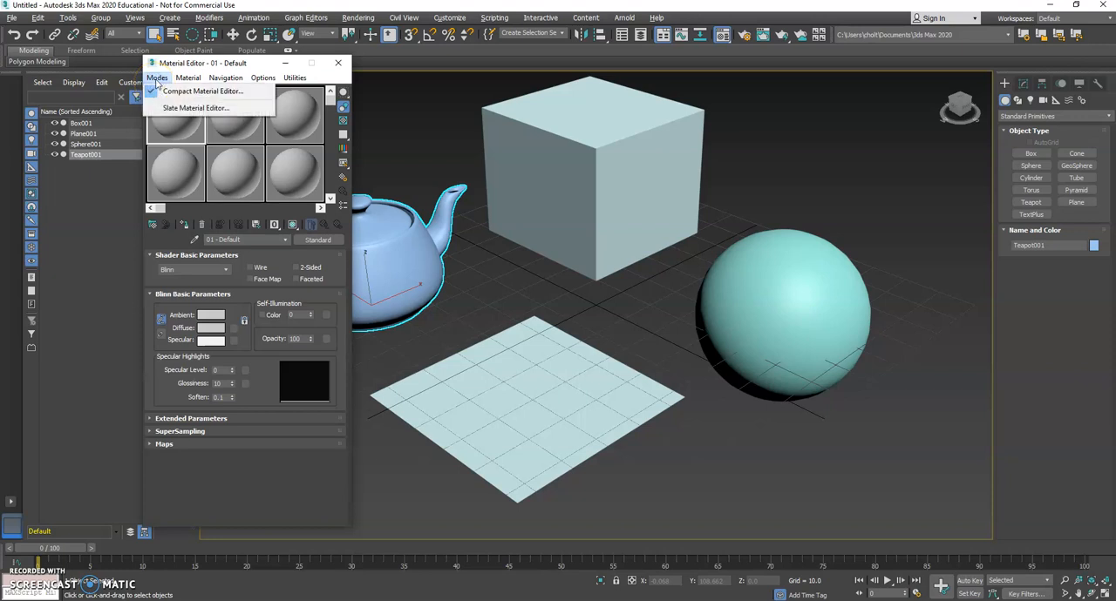
{"action": "left_click", "coordinate": [167, 108]}
{"action": "left_click", "coordinate": [359, 137]}
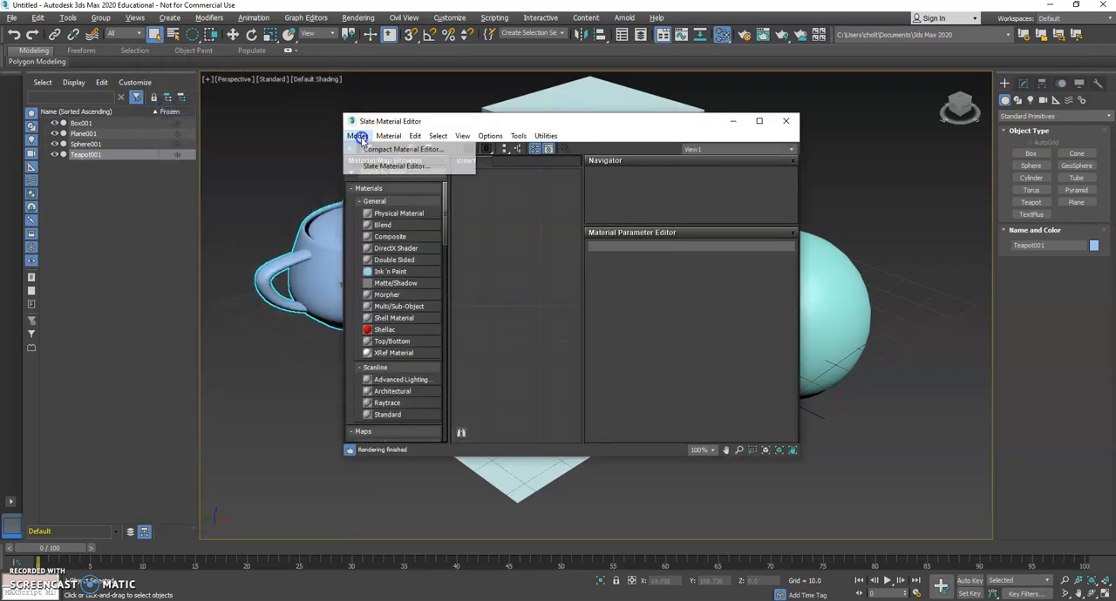
{"action": "left_click", "coordinate": [363, 150]}
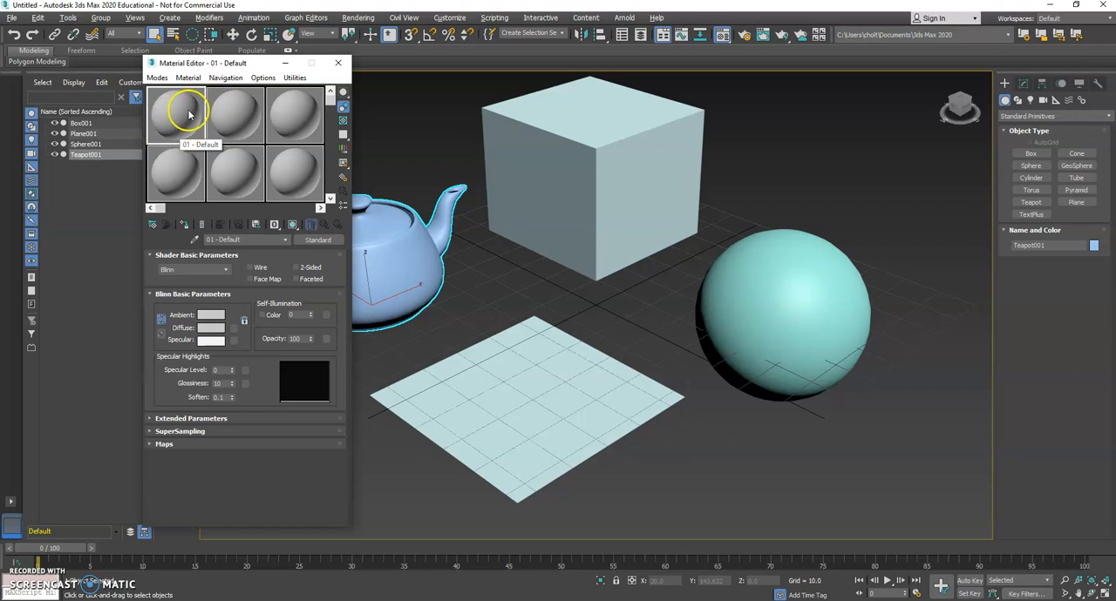
Assign the first sample material to the box.
{"action": "middle_click_drag", "start_coordinate": [511, 244], "coordinate": [612, 263]}
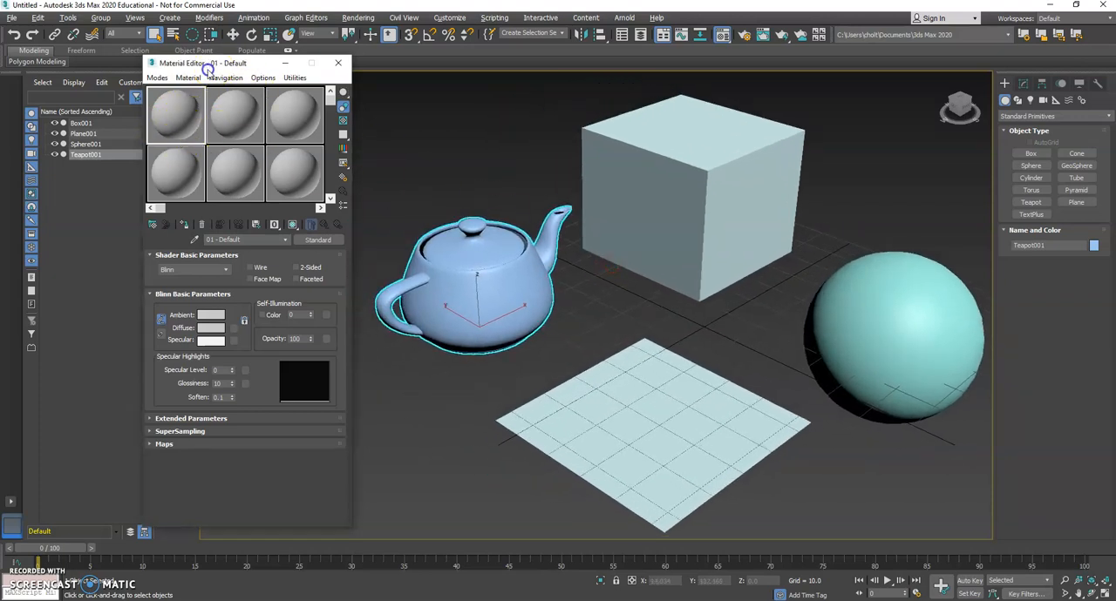
{"action": "left_click_drag", "start_coordinate": [212, 63], "coordinate": [181, 68]}
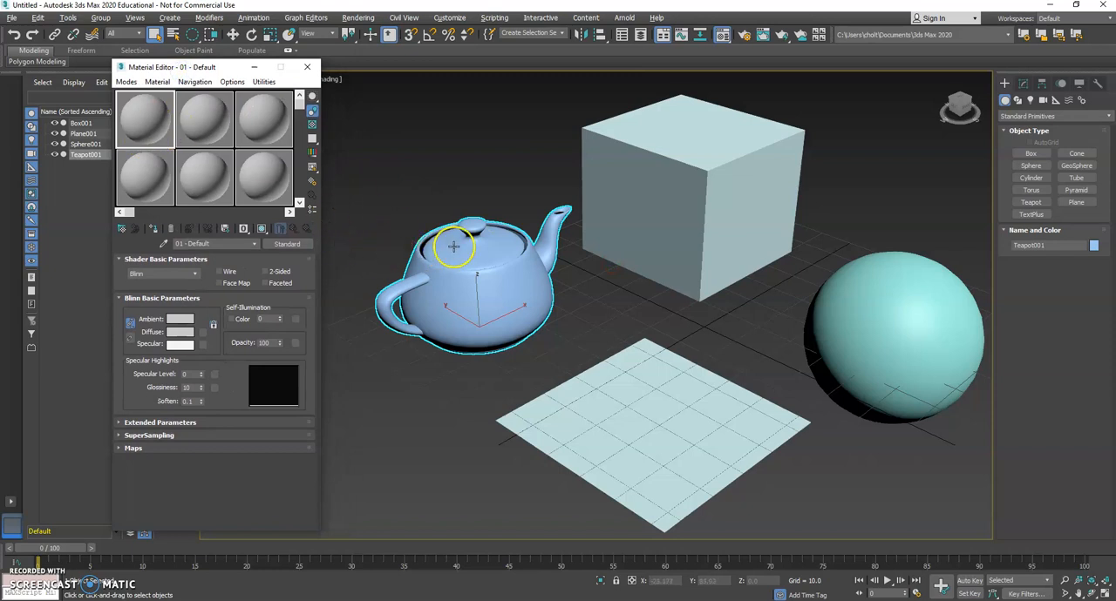
{"action": "left_click_drag", "start_coordinate": [145, 113], "coordinate": [617, 227]}
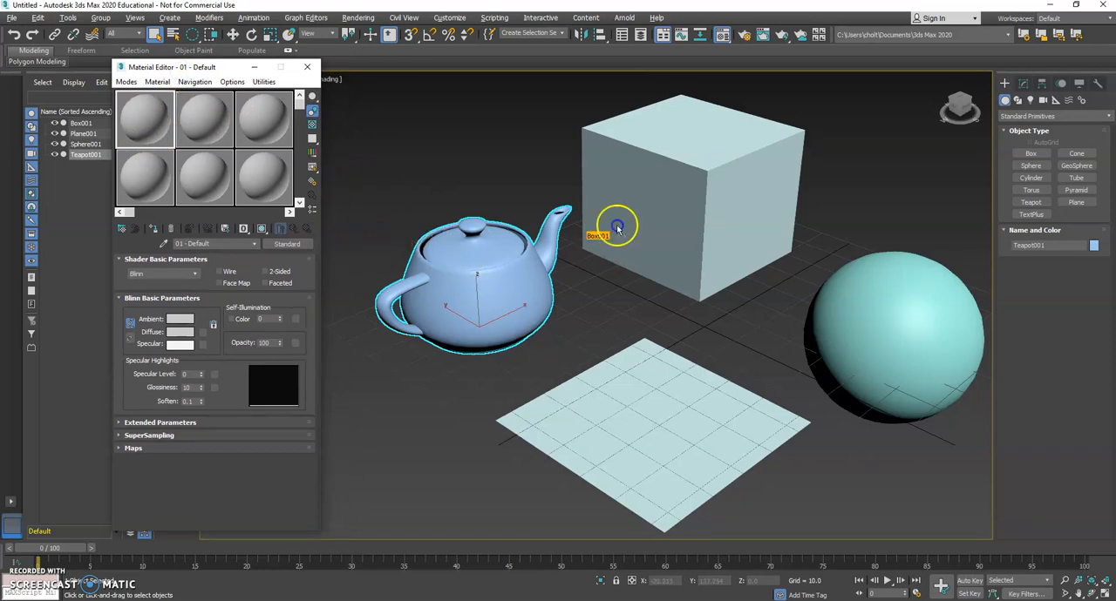
{"action": "mouse_move", "coordinate": [668, 187]}
{"action": "left_mouse_down"}
{"action": "mouse_move", "coordinate": [901, 304]}
{"action": "mouse_move", "coordinate": [478, 306]}
{"action": "mouse_move", "coordinate": [648, 180]}
{"action": "left_mouse_up"}
{"action": "middle_click_drag", "start_coordinate": [617, 195], "coordinate": [581, 209]}
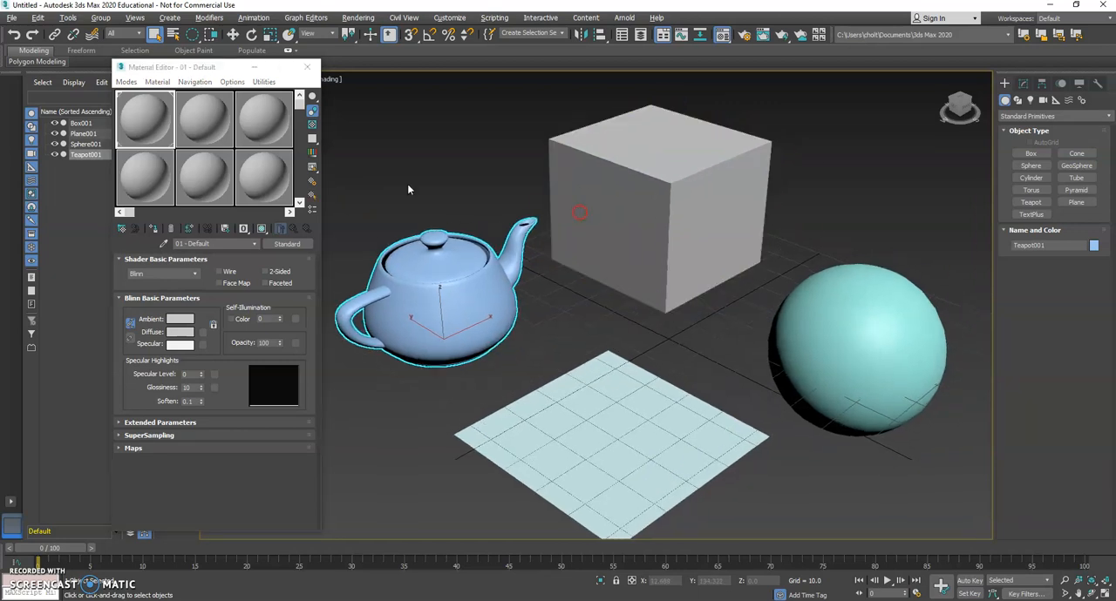
Rename the first sample material as Box Material and choose the Blinn shader for it.
{"action": "left_click", "coordinate": [132, 128]}
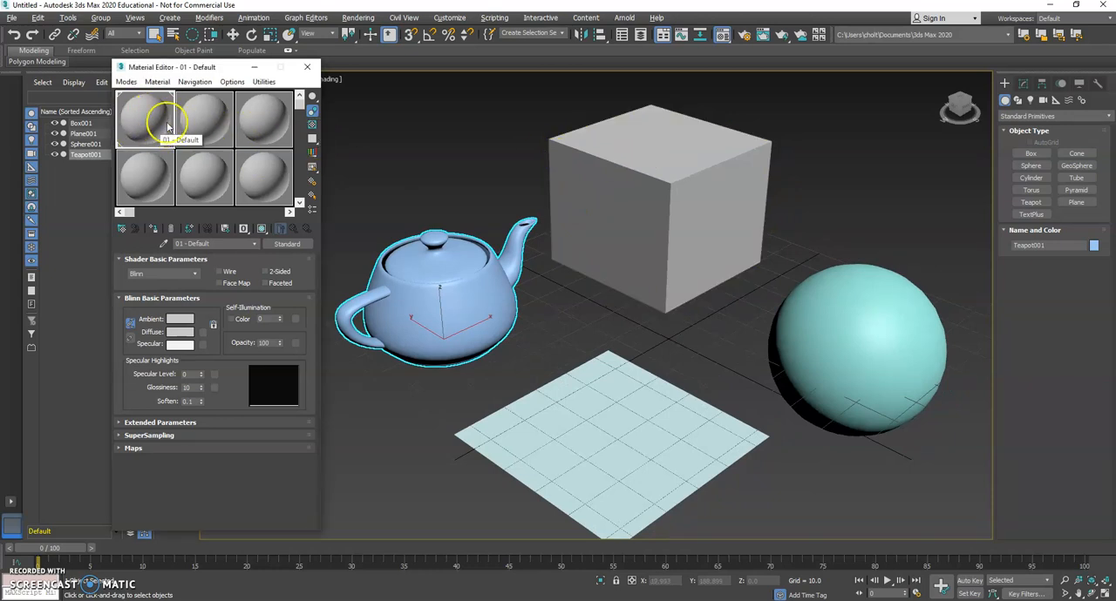
{"action": "left_click", "coordinate": [276, 181]}
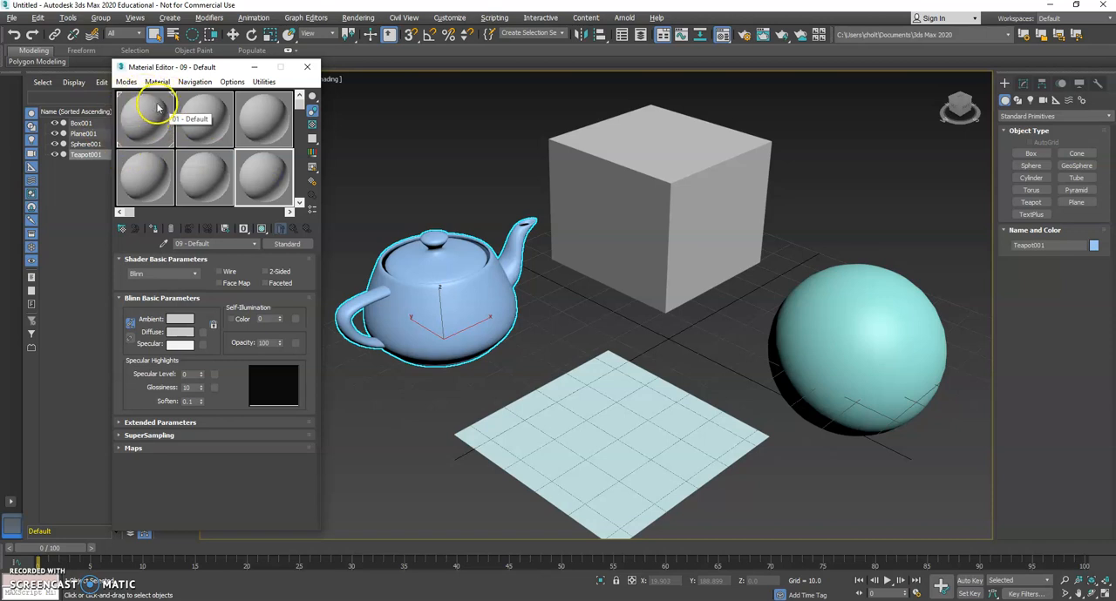
{"action": "left_click", "coordinate": [151, 119]}
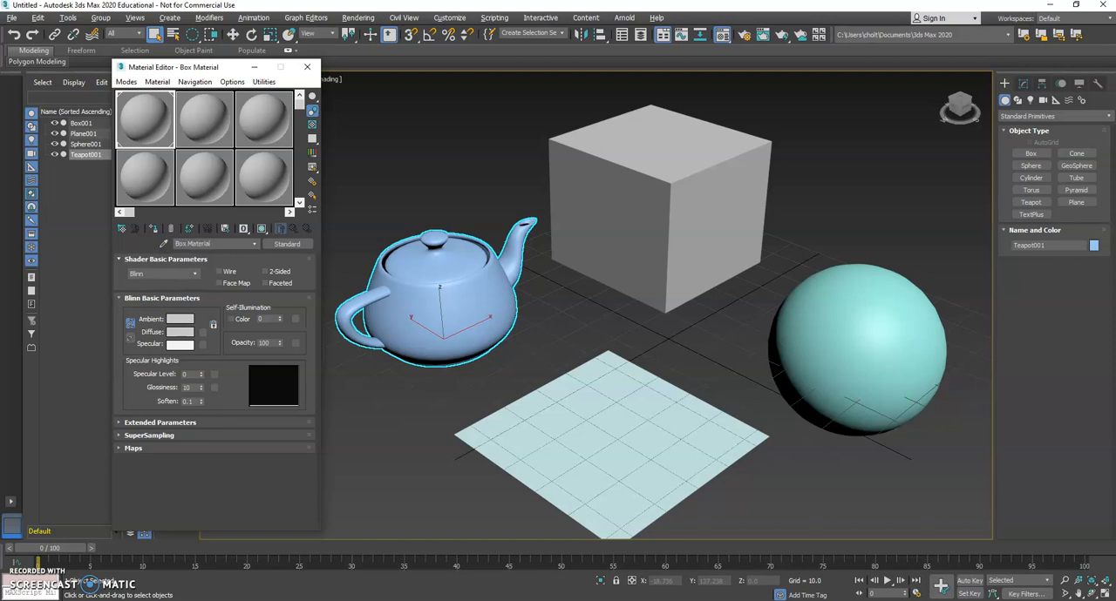
{"action": "left_click", "coordinate": [154, 127]}
{"action": "left_click", "coordinate": [153, 127]}
{"action": "left_click", "coordinate": [194, 274]}
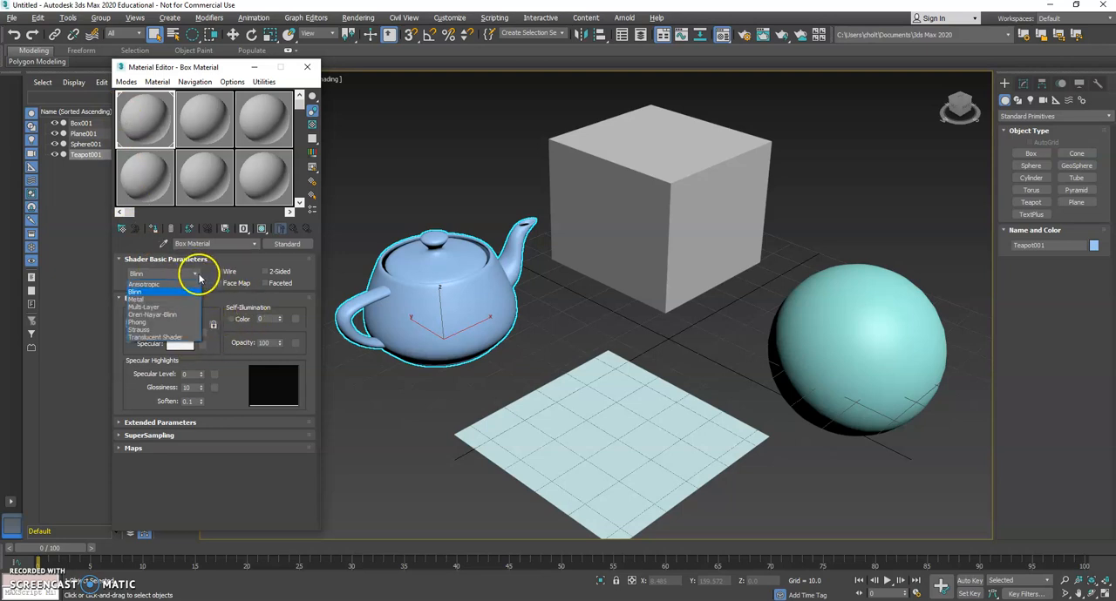
{"action": "left_click", "coordinate": [143, 292]}
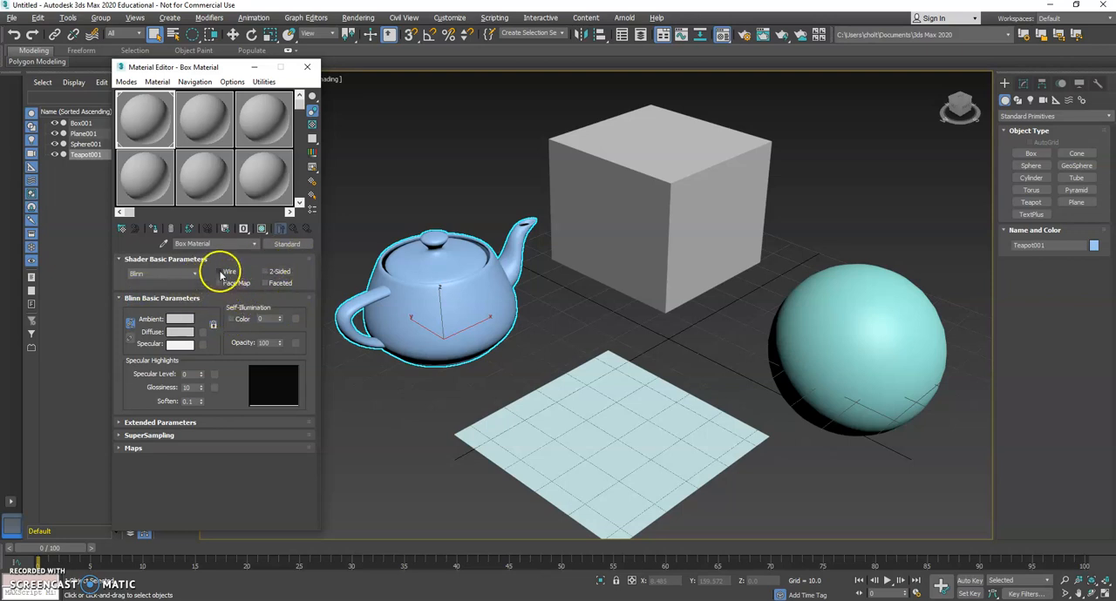
Try the Wire shading option on Box Material and turn it off again.
{"action": "left_click", "coordinate": [221, 271]}
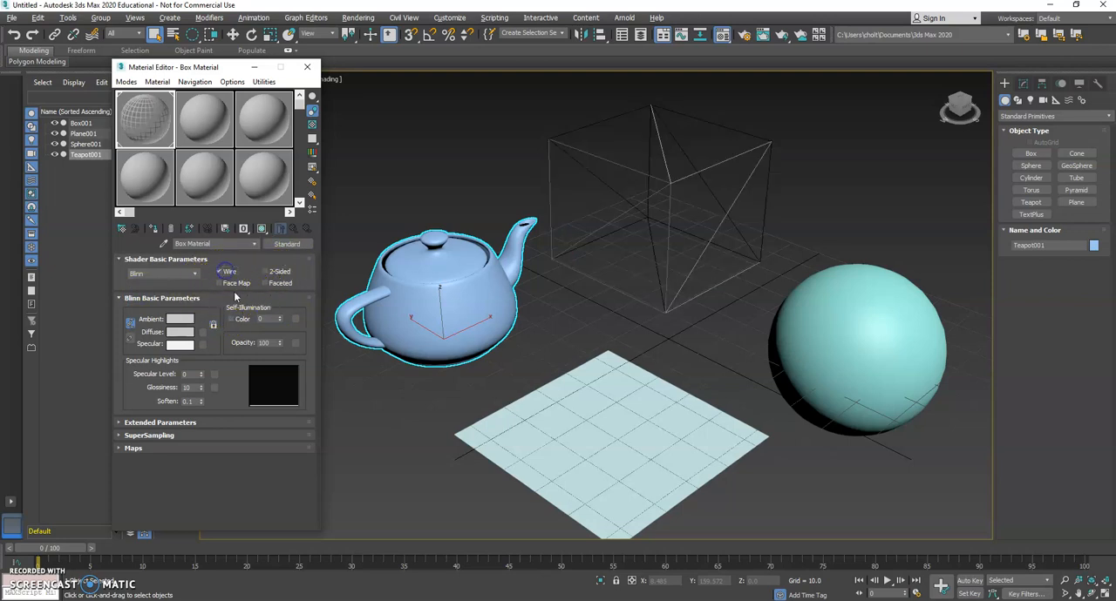
{"action": "left_click", "coordinate": [221, 272]}
{"action": "left_click", "coordinate": [265, 272]}
{"action": "left_click", "coordinate": [230, 273]}
{"action": "left_click", "coordinate": [231, 274]}
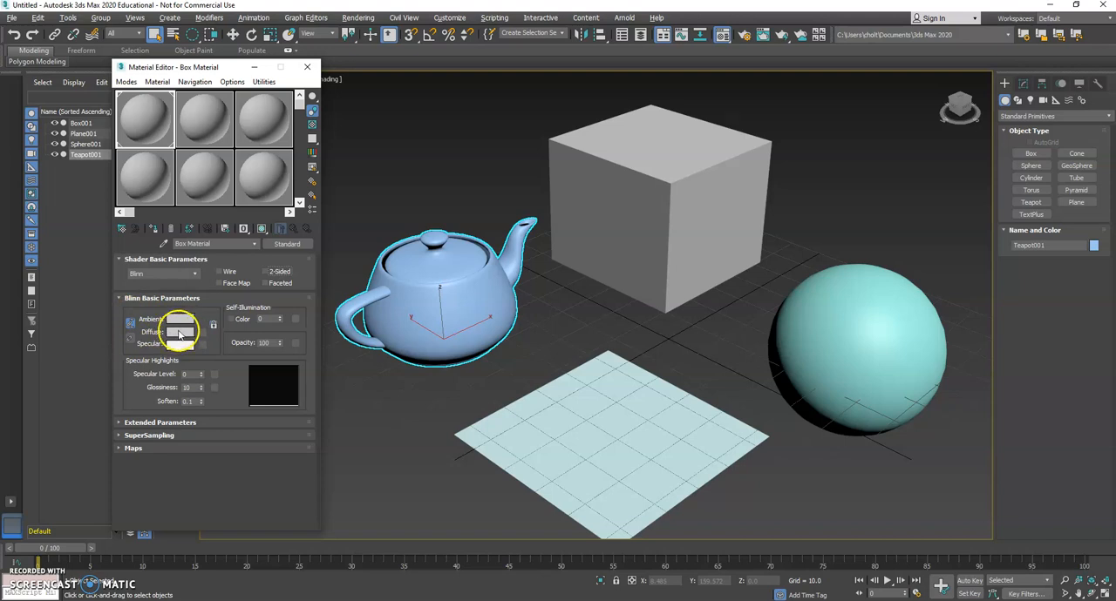
Set Box Material's diffuse color to bright cyan (red 0, green 255, blue 255) and render the perspective view to check it.
{"action": "left_click", "coordinate": [180, 335]}
{"action": "left_click_drag", "start_coordinate": [265, 102], "coordinate": [337, 81]}
{"action": "left_click_drag", "start_coordinate": [416, 111], "coordinate": [426, 114]}
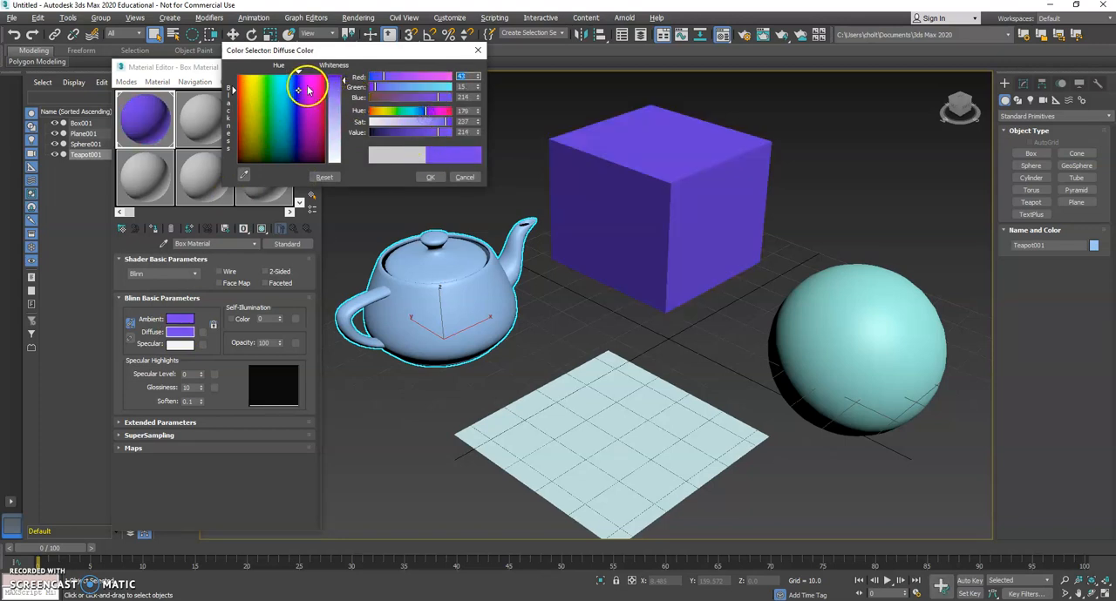
{"action": "left_click", "coordinate": [310, 80]}
{"action": "left_click", "coordinate": [250, 88]}
{"action": "left_click", "coordinate": [430, 177]}
{"action": "left_click", "coordinate": [283, 117]}
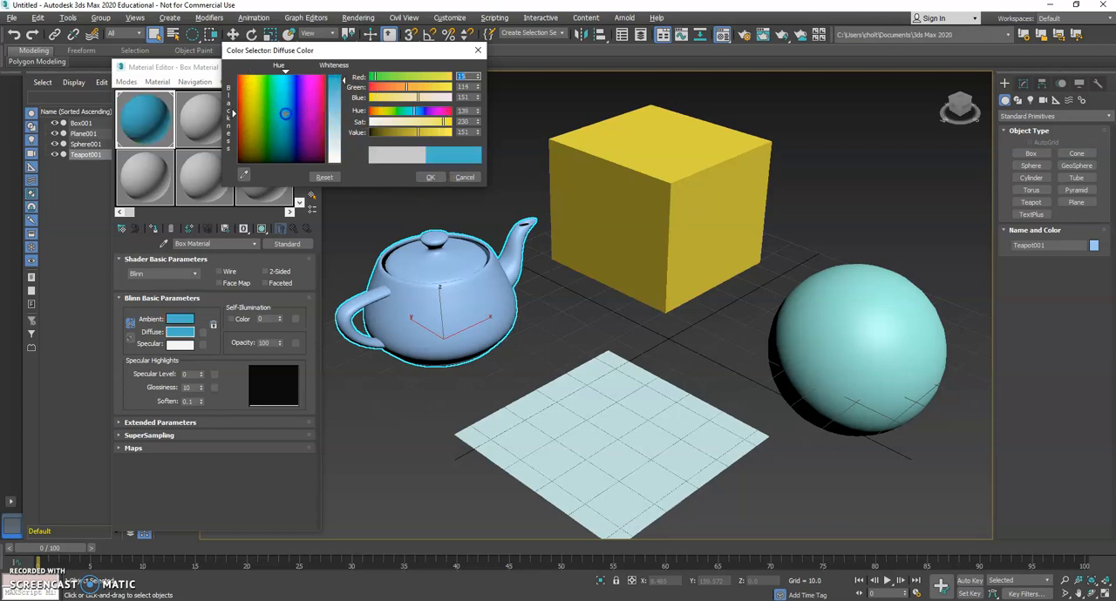
{"action": "left_click_drag", "start_coordinate": [427, 132], "coordinate": [458, 123]}
{"action": "left_click_drag", "start_coordinate": [447, 87], "coordinate": [472, 86]}
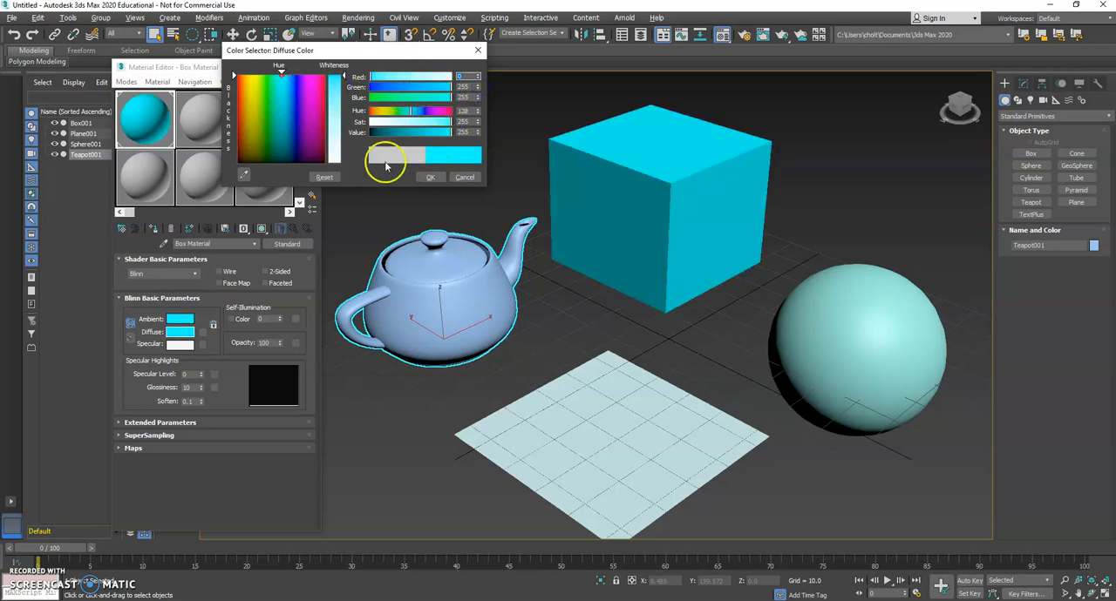
{"action": "left_click", "coordinate": [431, 178]}
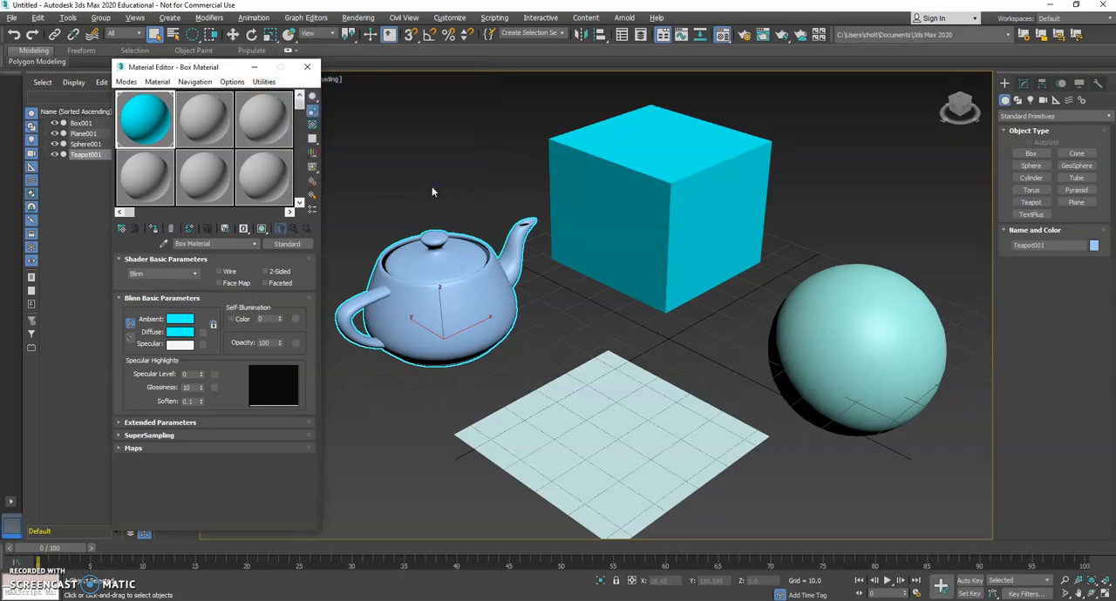
{"action": "left_click", "coordinate": [781, 35]}
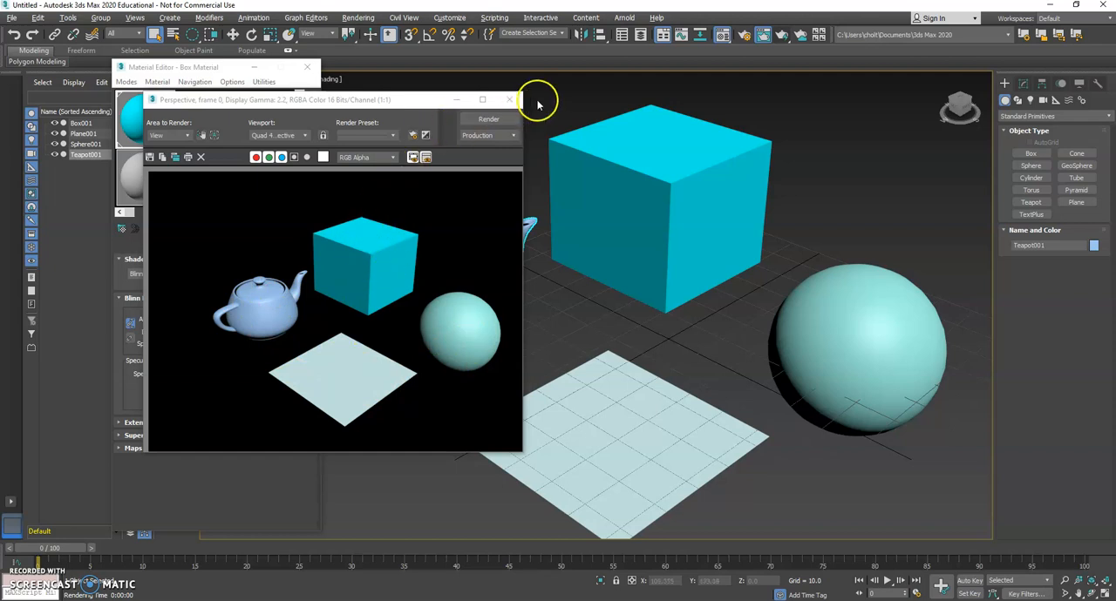
{"action": "left_click", "coordinate": [509, 100]}
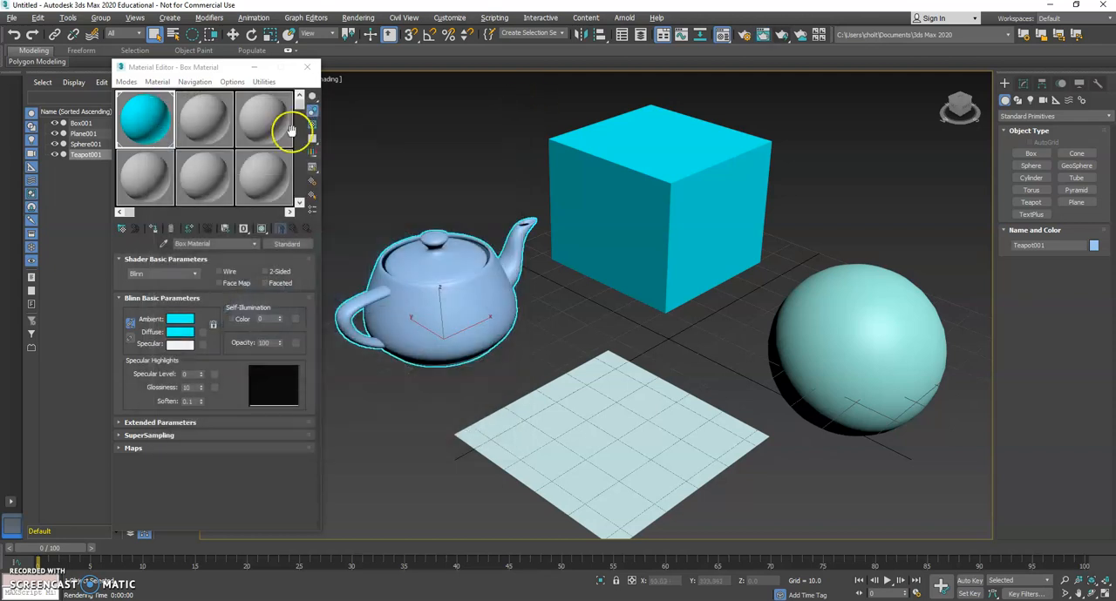
Darken Box Material's specular color to a mid gray with red, green and blue at 122.
{"action": "left_click", "coordinate": [180, 346]}
{"action": "mouse_move", "coordinate": [341, 156]}
{"action": "left_mouse_down"}
{"action": "mouse_move", "coordinate": [334, 92]}
{"action": "mouse_move", "coordinate": [337, 141]}
{"action": "left_mouse_up"}
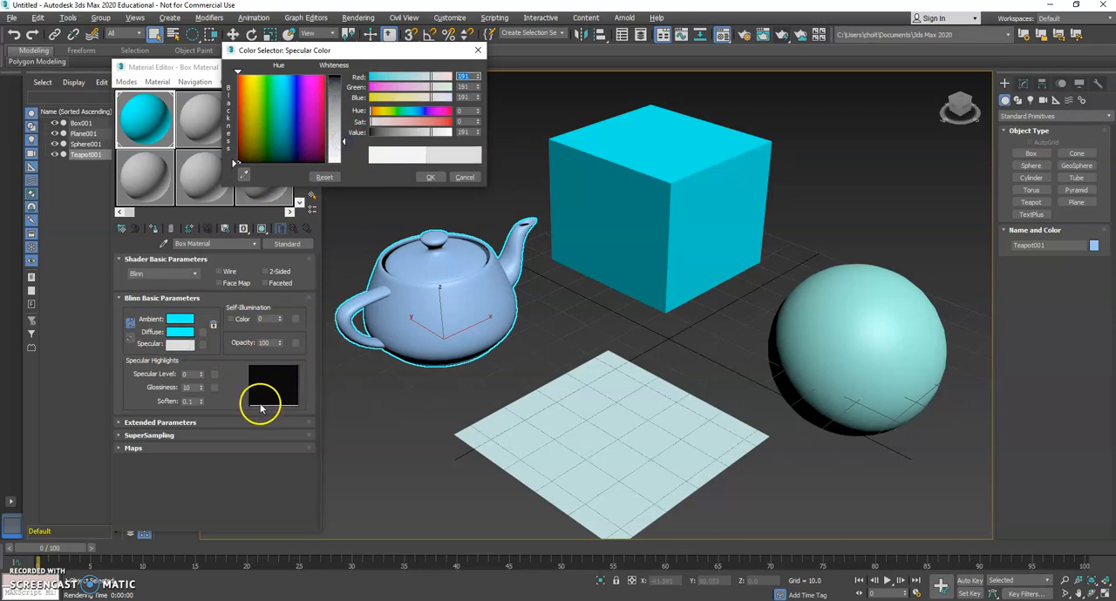
{"action": "left_click_drag", "start_coordinate": [330, 157], "coordinate": [340, 93]}
{"action": "mouse_move", "coordinate": [340, 103]}
{"action": "left_mouse_down"}
{"action": "mouse_move", "coordinate": [342, 143]}
{"action": "mouse_move", "coordinate": [346, 89]}
{"action": "mouse_move", "coordinate": [343, 117]}
{"action": "left_mouse_up"}
{"action": "left_click", "coordinate": [430, 178]}
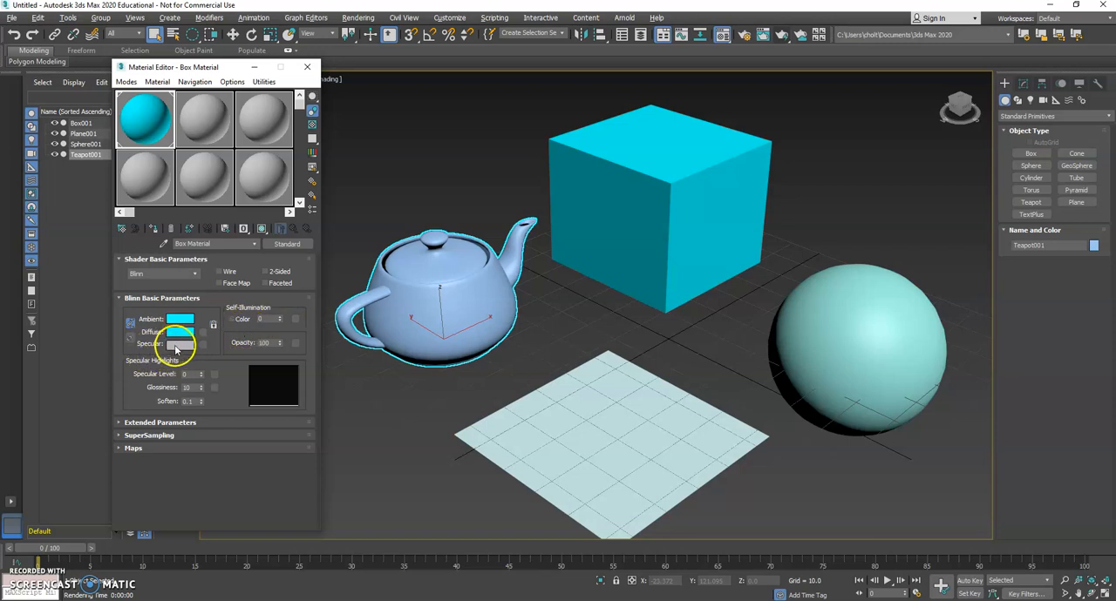
Set Box Material's specular level to 82 and its specular color to near white with red, green and blue at 250.
{"action": "left_click_drag", "start_coordinate": [201, 373], "coordinate": [201, 367]}
{"action": "left_click_drag", "start_coordinate": [212, 324], "coordinate": [212, 323]}
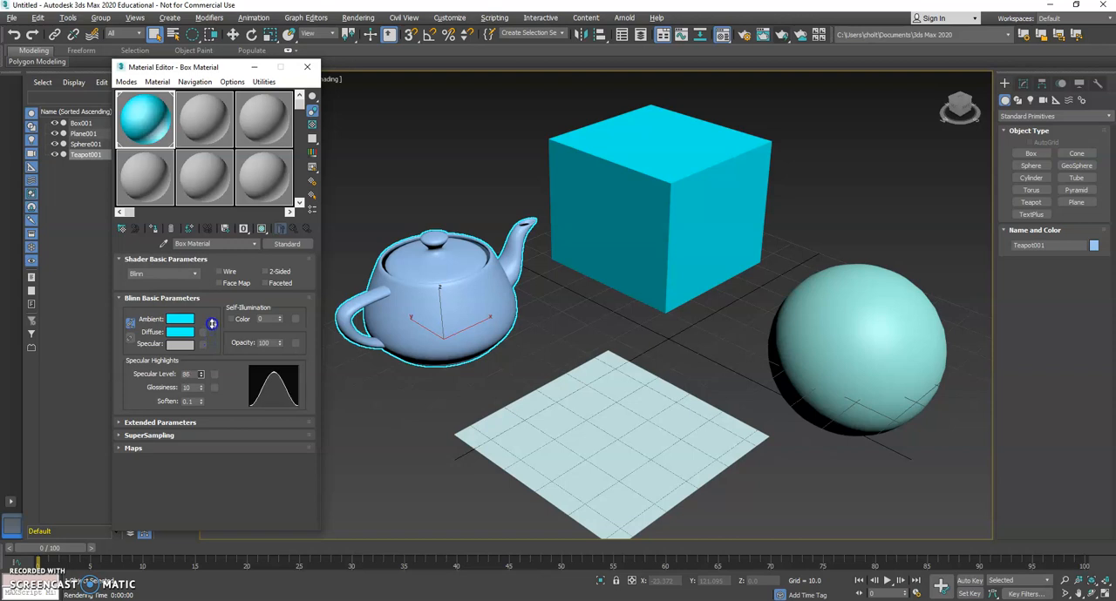
{"action": "left_click", "coordinate": [184, 344]}
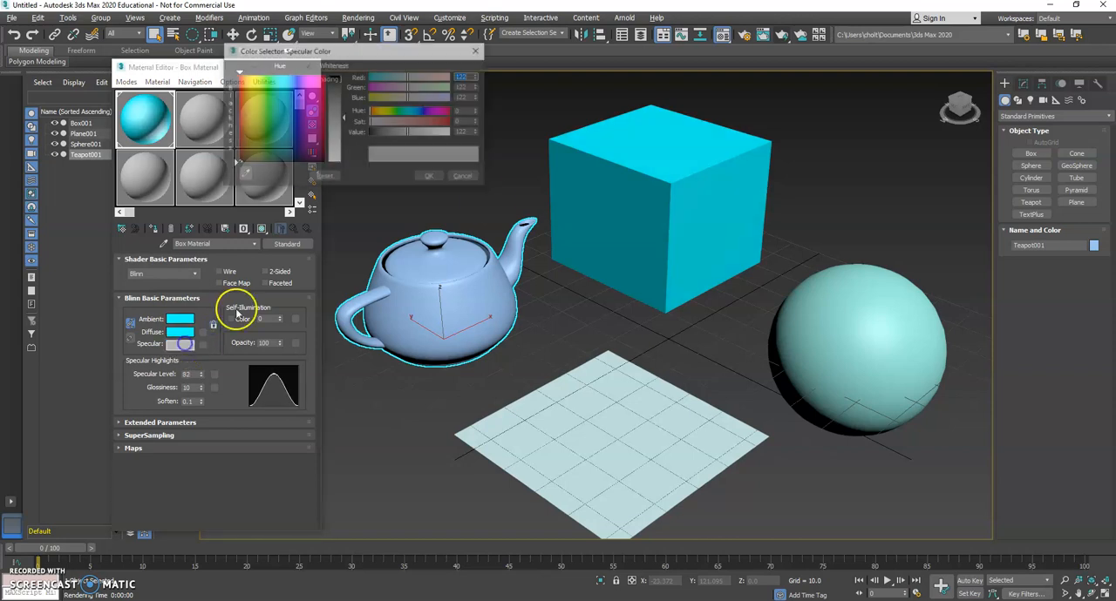
{"action": "left_click_drag", "start_coordinate": [302, 135], "coordinate": [324, 163]}
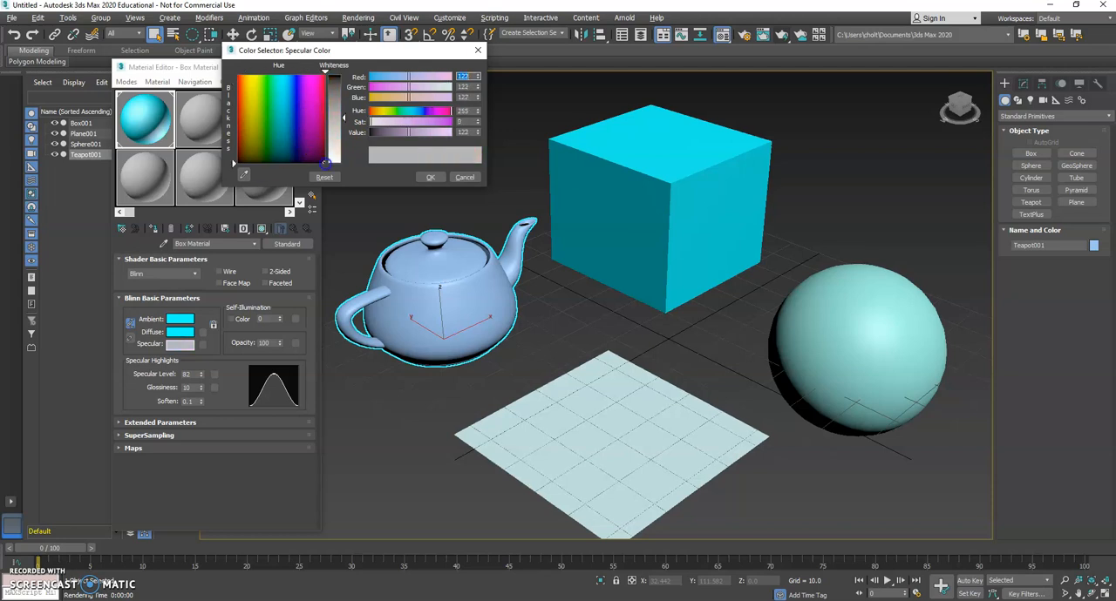
{"action": "left_click_drag", "start_coordinate": [236, 163], "coordinate": [328, 163]}
{"action": "left_click_drag", "start_coordinate": [337, 117], "coordinate": [340, 164]}
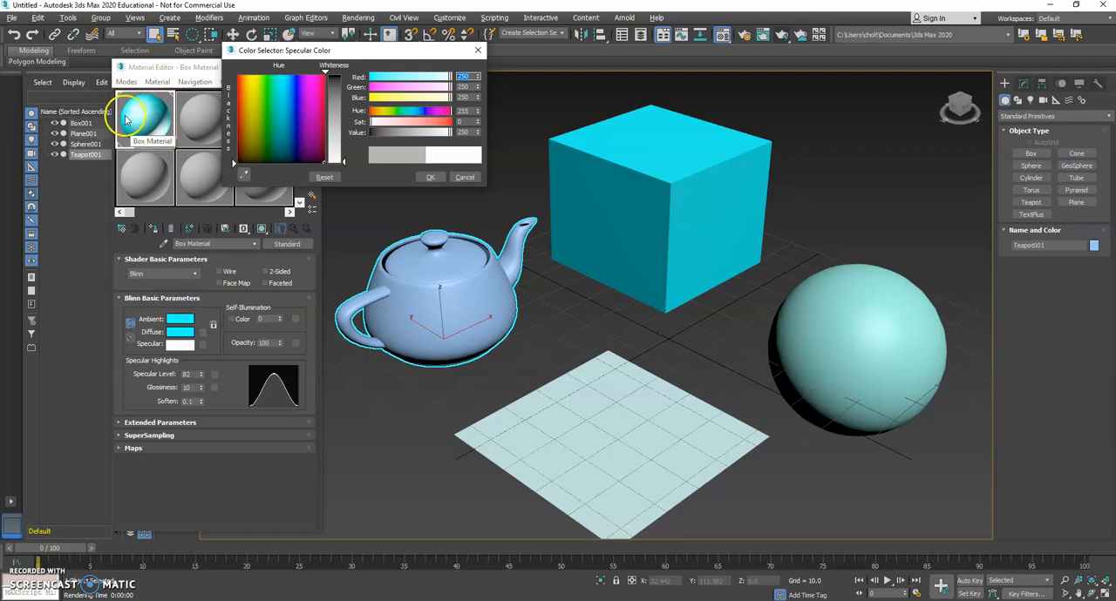
{"action": "left_click", "coordinate": [430, 177]}
Set Box Material's glossiness to 37 and select the box in the scene.
{"action": "left_click", "coordinate": [202, 389]}
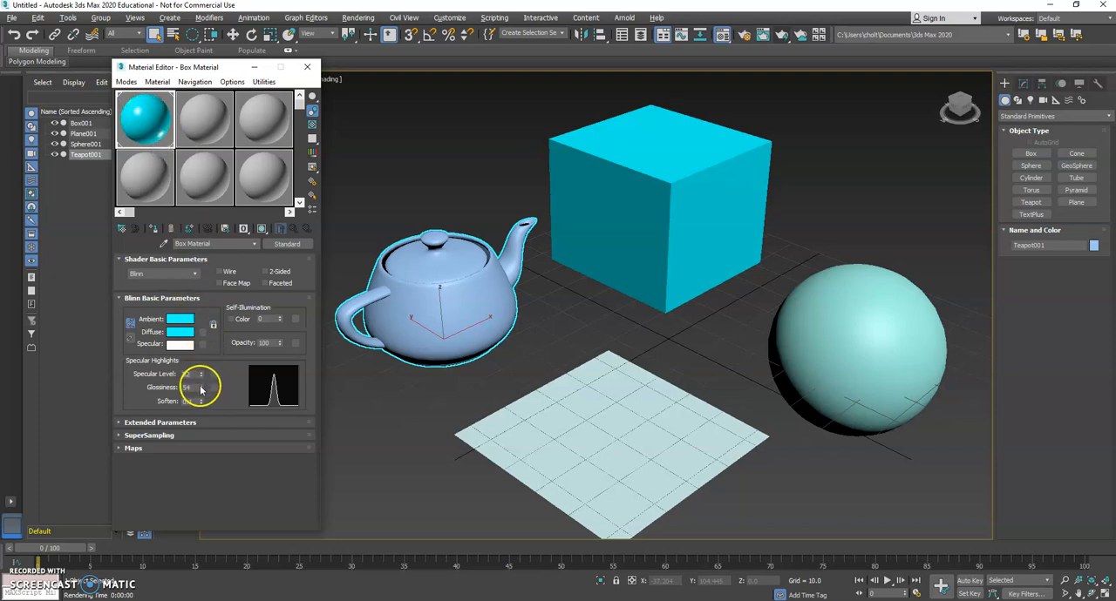
{"action": "left_click_drag", "start_coordinate": [195, 399], "coordinate": [193, 410]}
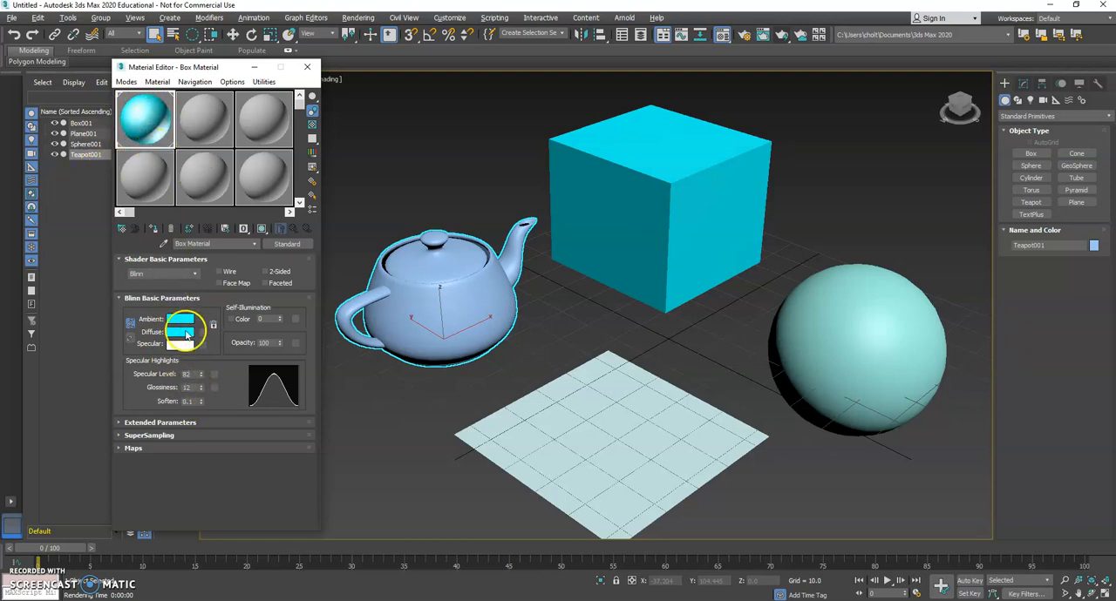
{"action": "left_click", "coordinate": [202, 389]}
{"action": "left_click_drag", "start_coordinate": [200, 381], "coordinate": [201, 370]}
{"action": "left_click", "coordinate": [621, 207]}
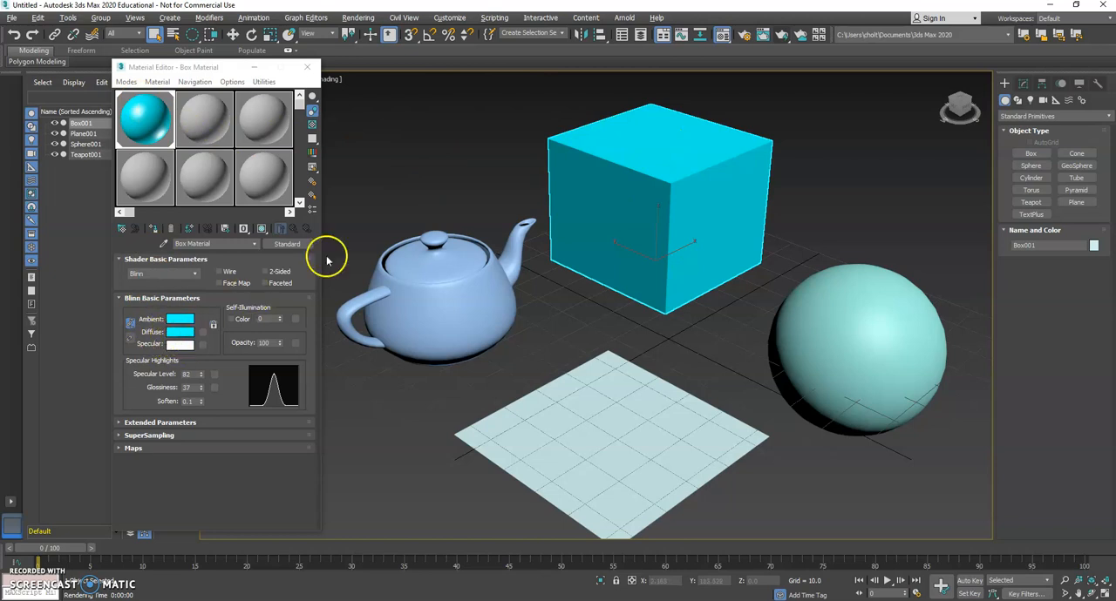
Assign the unused 02 - Default material to the teapot.
{"action": "left_click", "coordinate": [219, 118]}
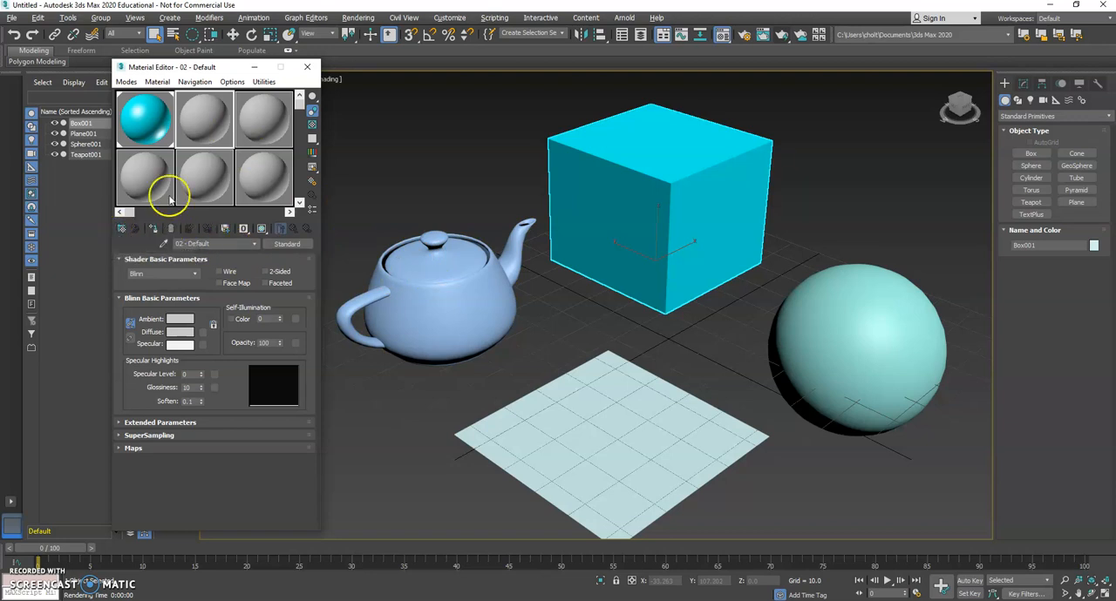
{"action": "left_click", "coordinate": [440, 300]}
{"action": "left_click", "coordinate": [827, 357]}
{"action": "left_click", "coordinate": [465, 319]}
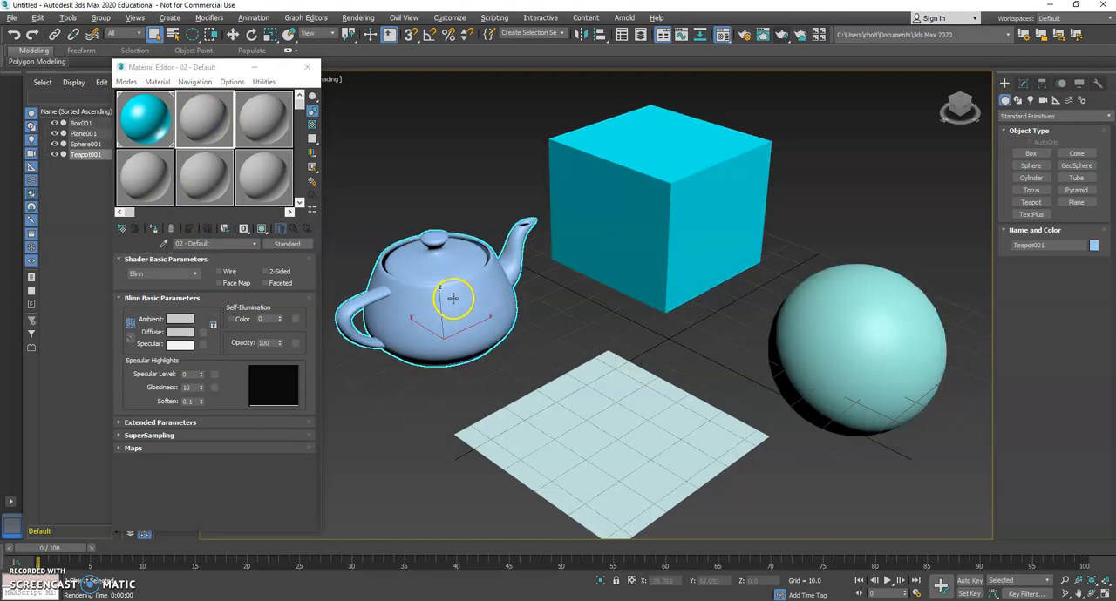
{"action": "left_click", "coordinate": [153, 229]}
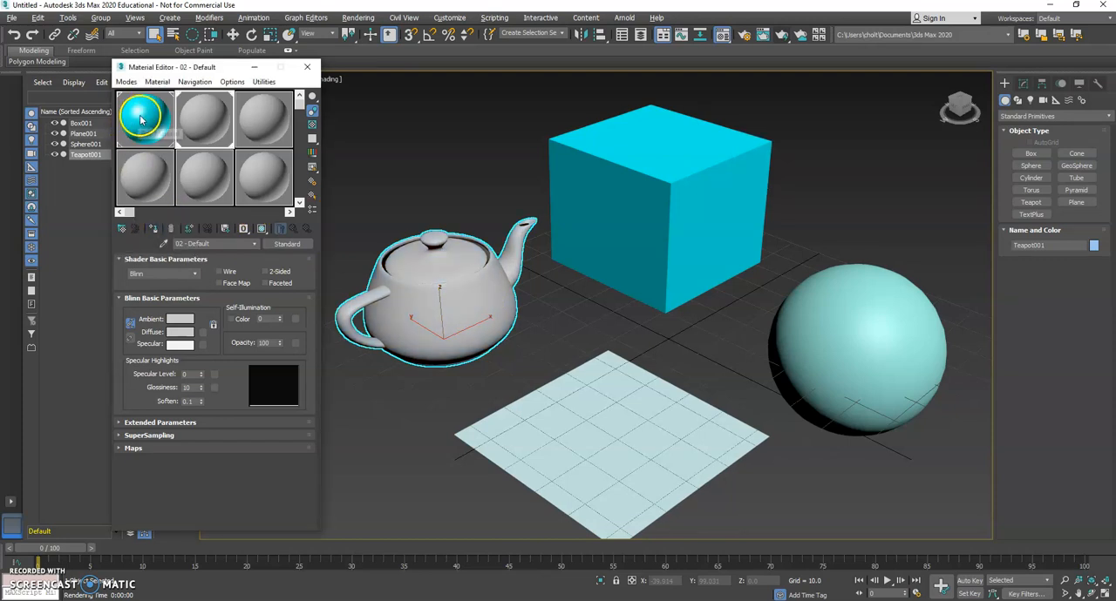
{"action": "left_click", "coordinate": [432, 312]}
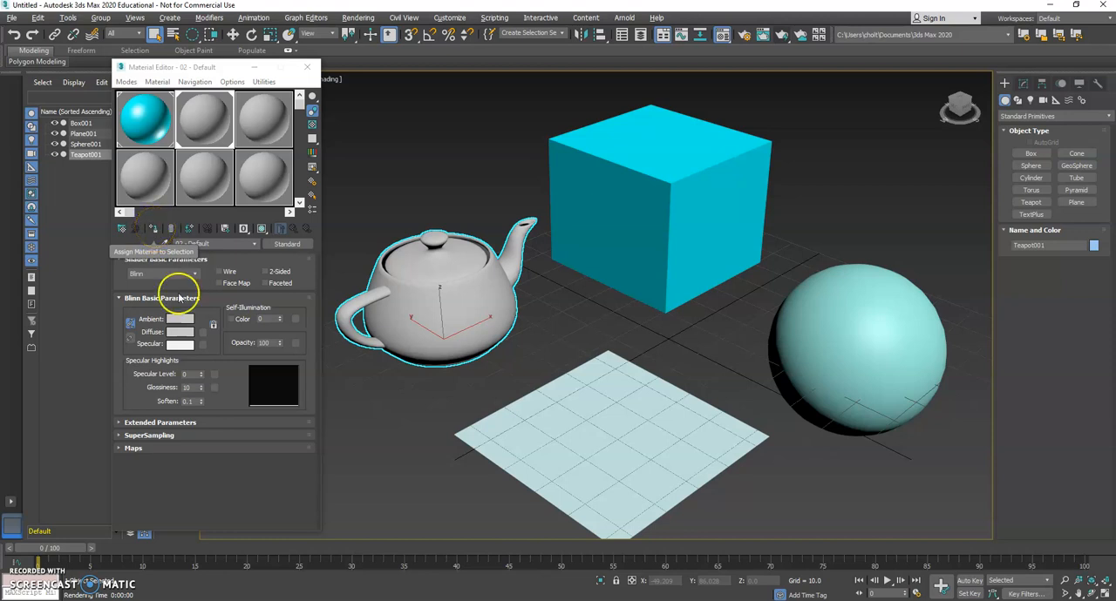
Set the teapot material's diffuse color to lavender with red 129, green 129 and blue 220.
{"action": "left_click", "coordinate": [180, 332]}
{"action": "left_click_drag", "start_coordinate": [341, 117], "coordinate": [315, 115]}
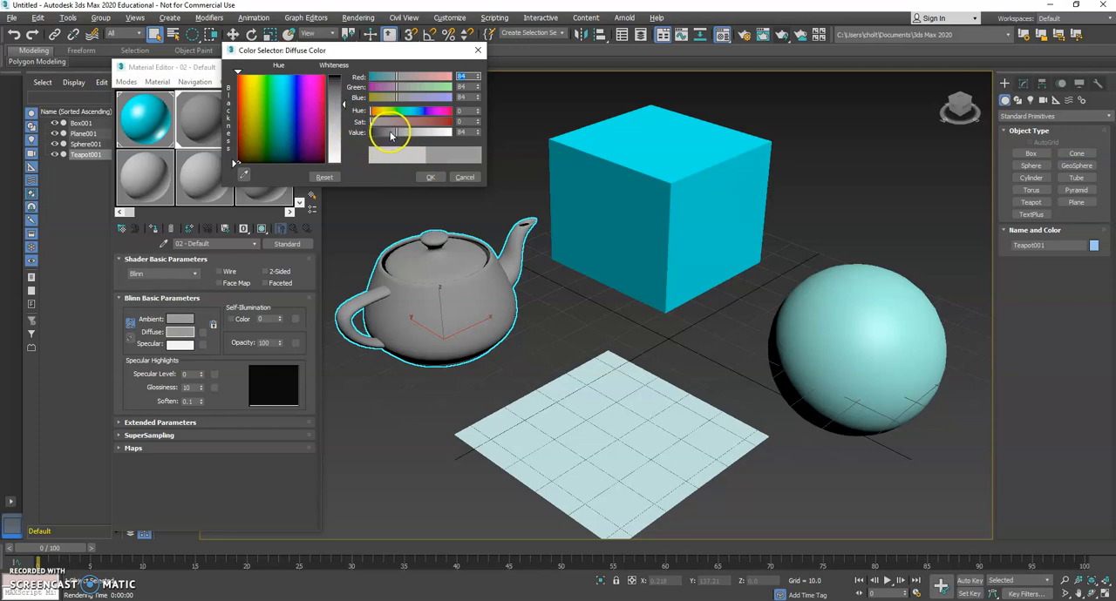
{"action": "left_click_drag", "start_coordinate": [391, 135], "coordinate": [442, 133]}
{"action": "left_click_drag", "start_coordinate": [439, 77], "coordinate": [415, 79]}
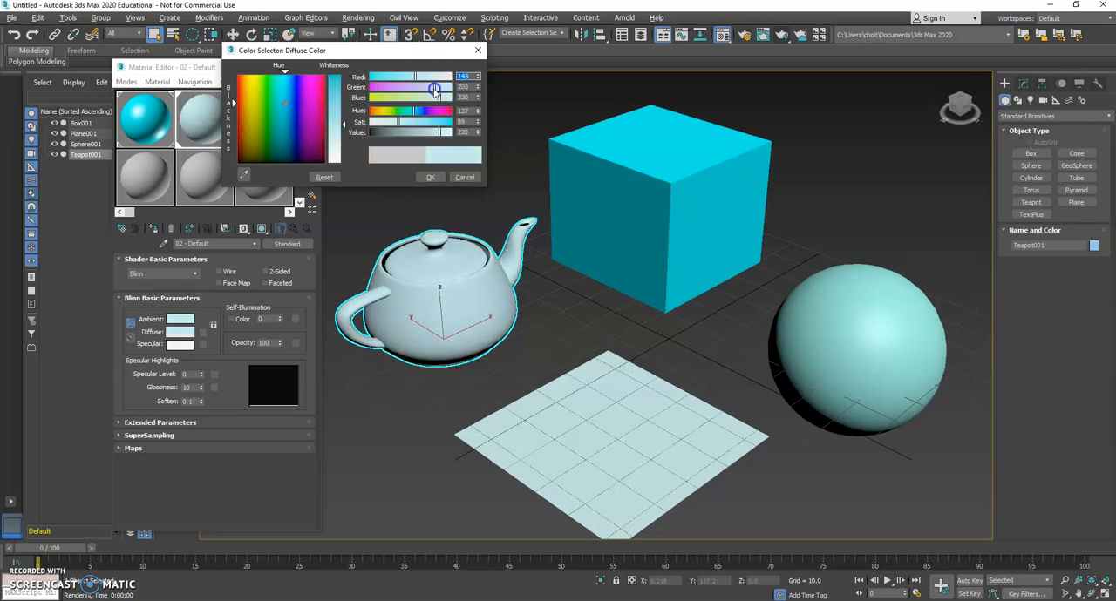
{"action": "left_click", "coordinate": [423, 78]}
{"action": "left_click", "coordinate": [423, 88]}
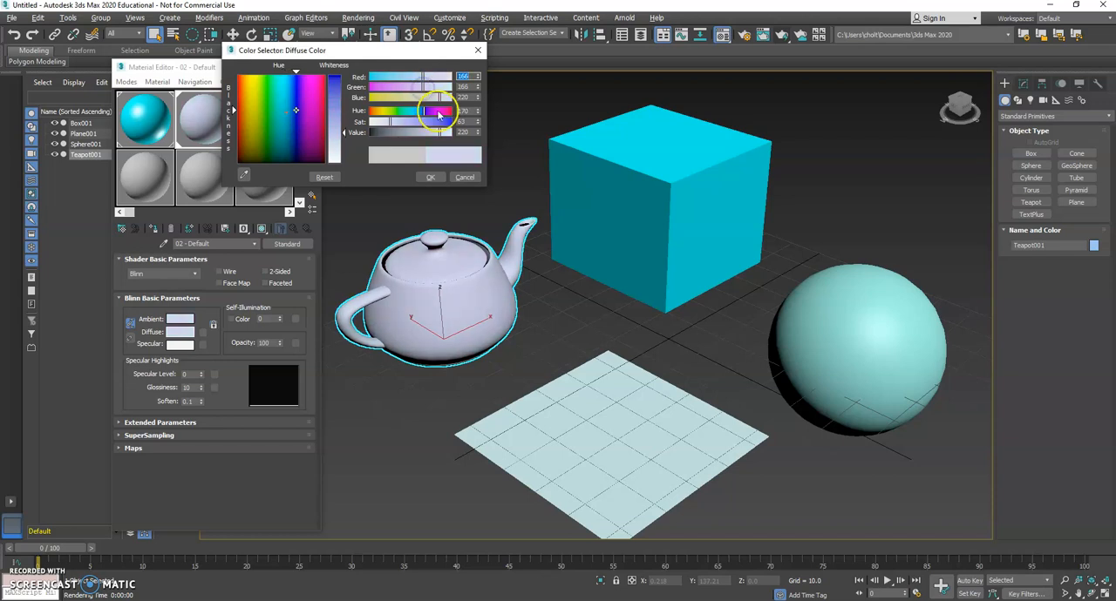
{"action": "left_click", "coordinate": [406, 123]}
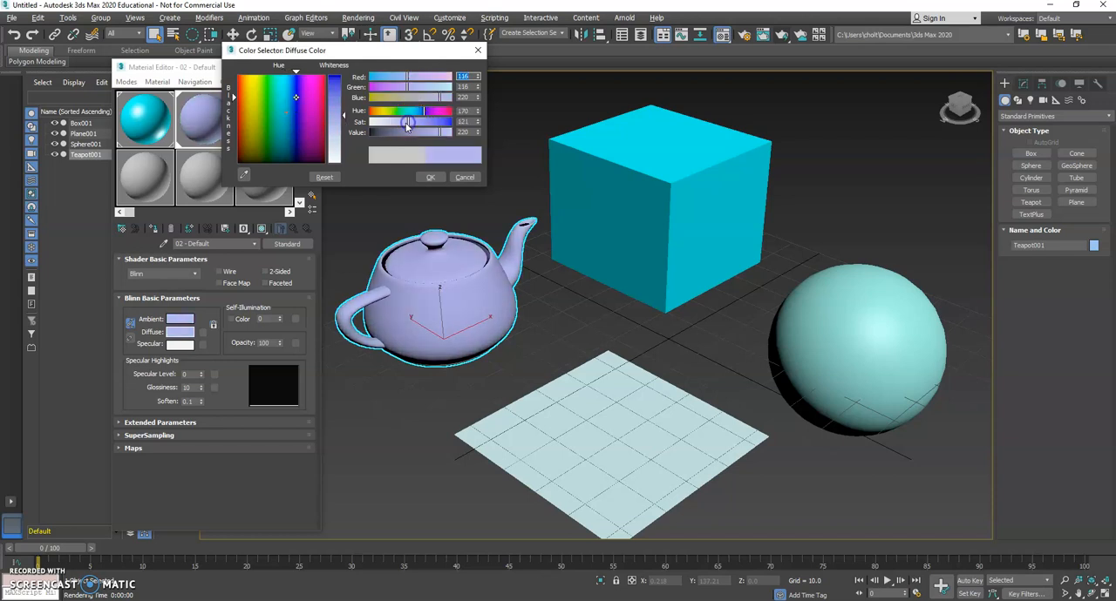
{"action": "left_click", "coordinate": [429, 177]}
Set the teapot material's specular level to 99 and its glossiness to 50.
{"action": "left_click_drag", "start_coordinate": [200, 376], "coordinate": [205, 354]}
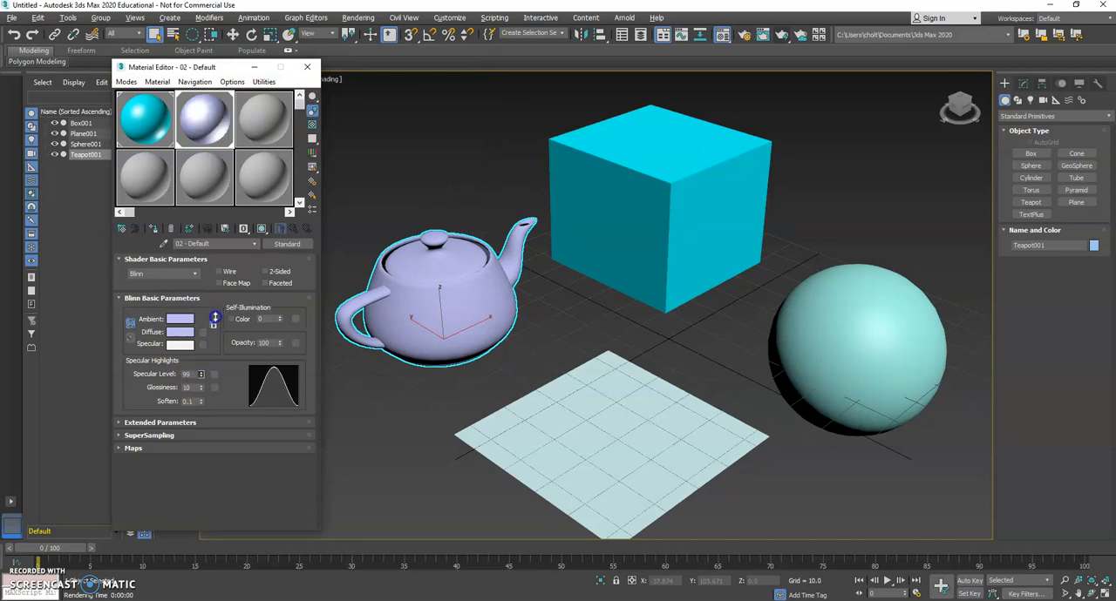
{"action": "left_click_drag", "start_coordinate": [203, 386], "coordinate": [206, 370]}
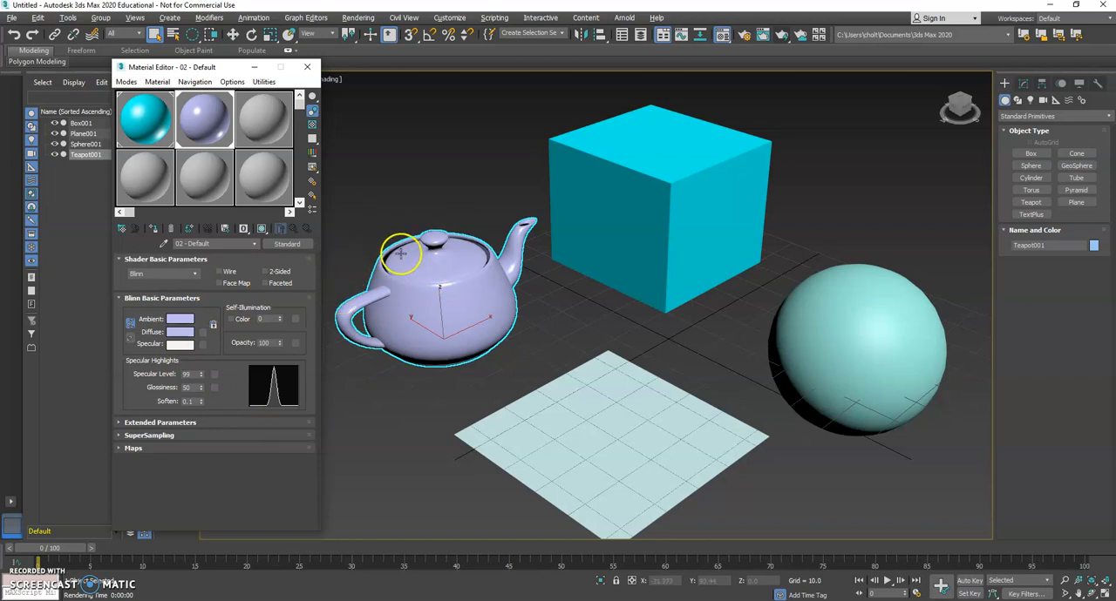
Assign the 03 - Default material to the sphere and set its diffuse color to yellow with red 255, green 216, blue 0.
{"action": "left_click_drag", "start_coordinate": [404, 159], "coordinate": [873, 359]}
{"action": "left_click", "coordinate": [866, 349]}
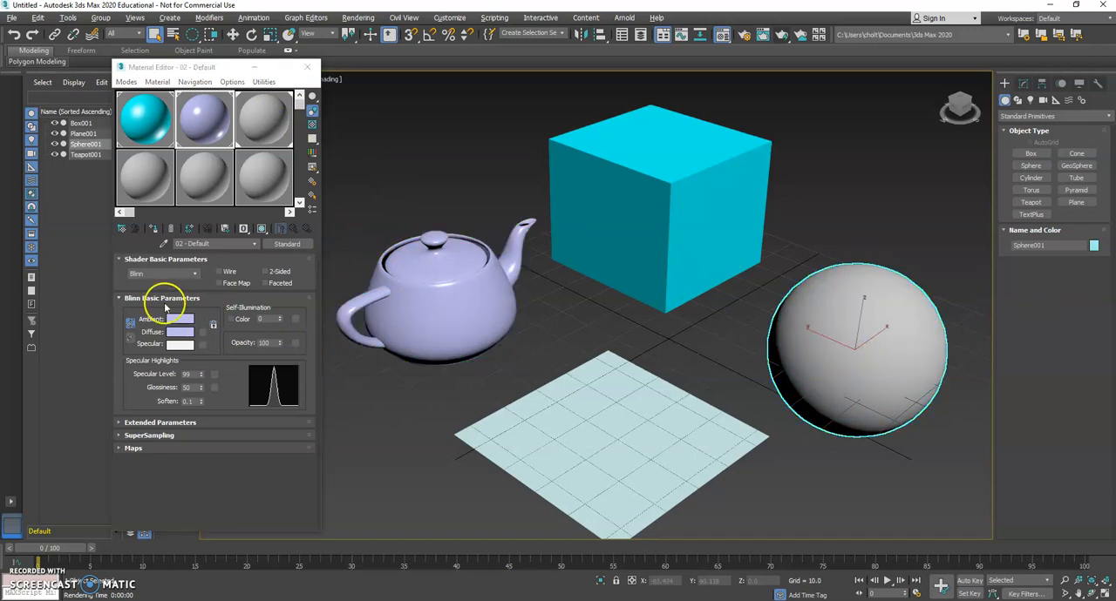
{"action": "left_click", "coordinate": [272, 120]}
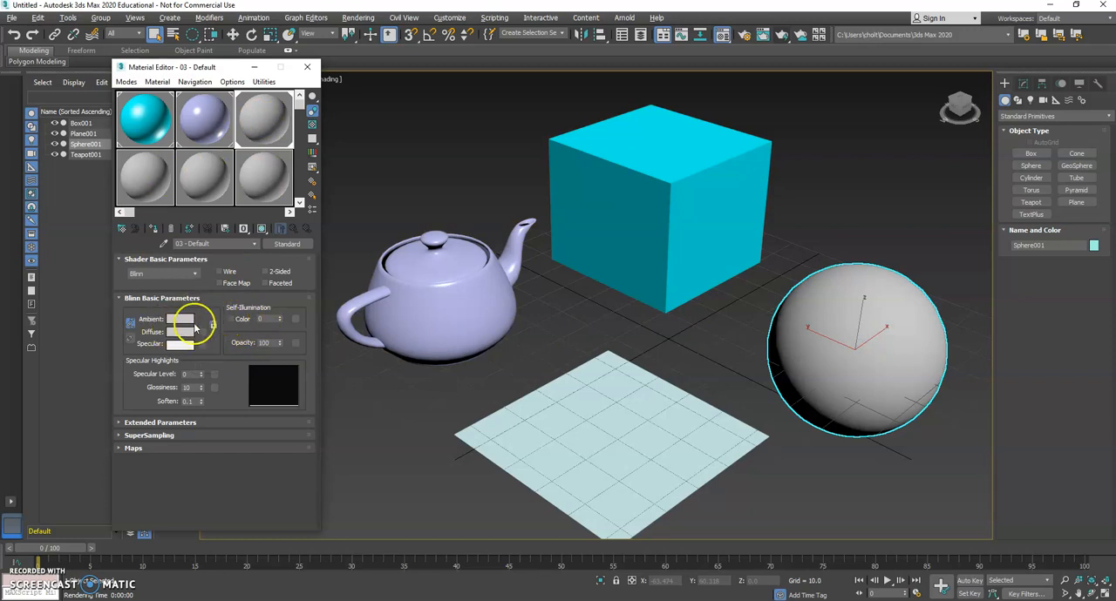
{"action": "left_click", "coordinate": [180, 334]}
{"action": "left_click_drag", "start_coordinate": [254, 155], "coordinate": [250, 78]}
{"action": "left_click", "coordinate": [336, 77]}
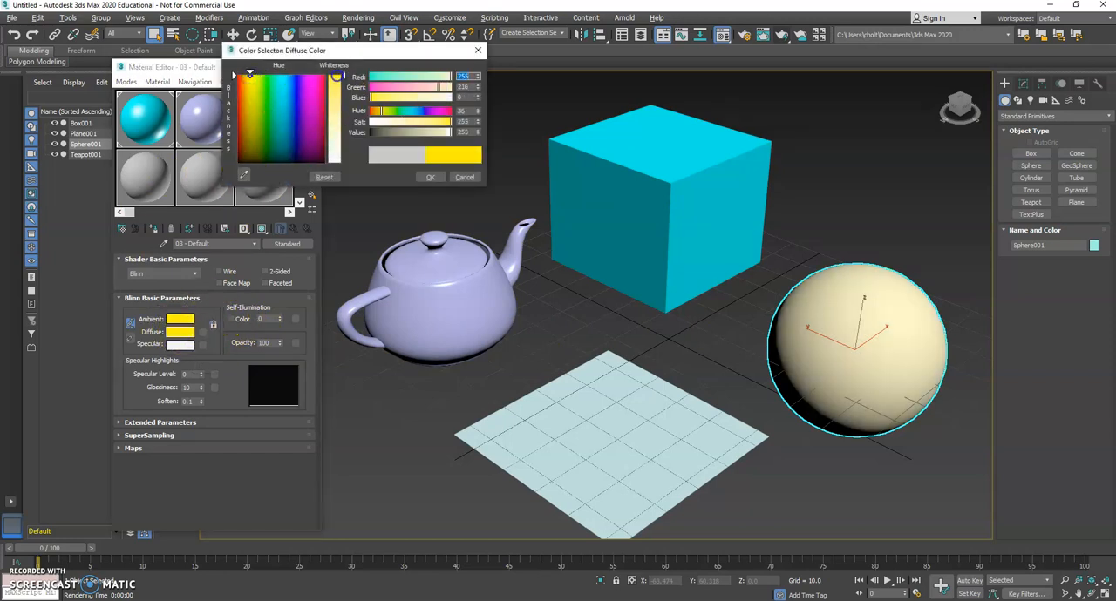
{"action": "left_click", "coordinate": [431, 177]}
Set the diffuse color of the teapot's 02 - Default material to pure red (255, 0, 0).
{"action": "left_click", "coordinate": [198, 119]}
{"action": "left_click", "coordinate": [180, 332]}
{"action": "mouse_move", "coordinate": [287, 135]}
{"action": "left_mouse_down"}
{"action": "mouse_move", "coordinate": [315, 98]}
{"action": "mouse_move", "coordinate": [340, 92]}
{"action": "mouse_move", "coordinate": [334, 75]}
{"action": "left_mouse_up"}
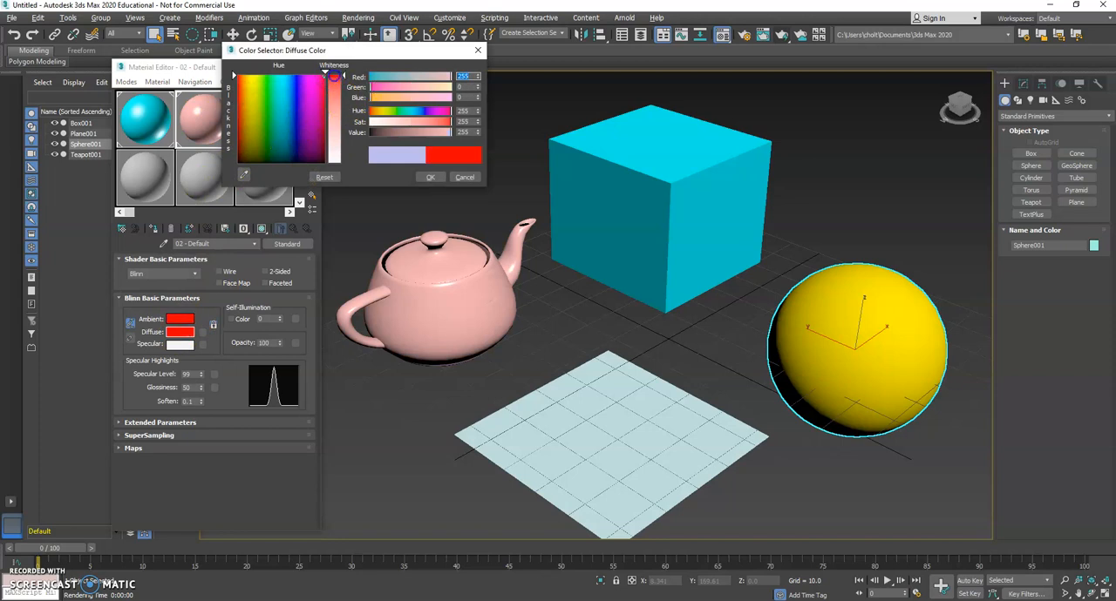
{"action": "left_click", "coordinate": [430, 177]}
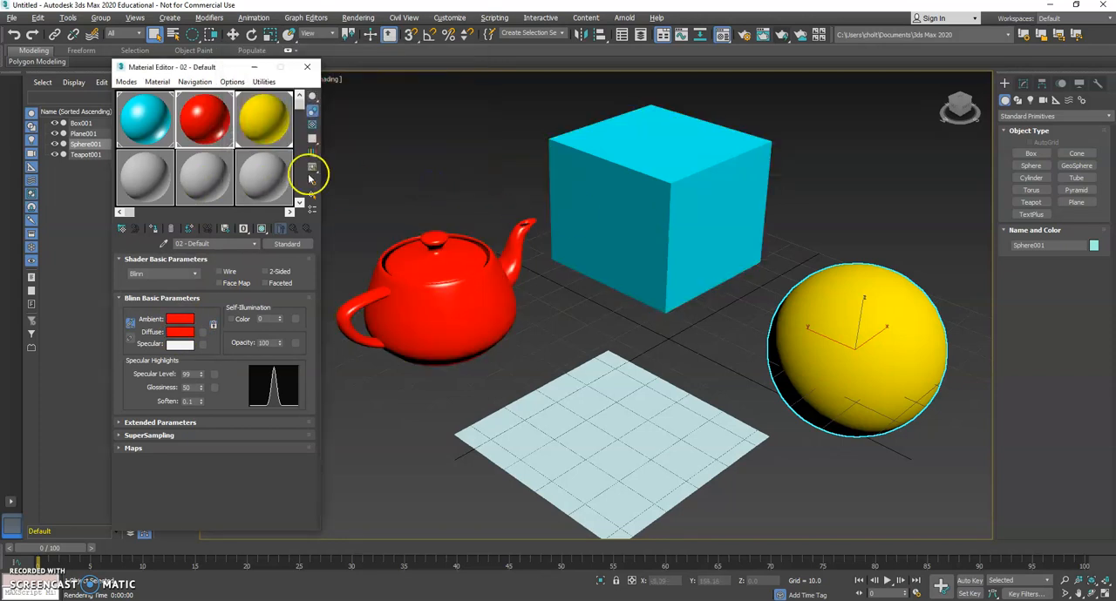
Set Box Material's diffuse color to pure blue with red 0, green 0 and blue 255.
{"action": "left_click", "coordinate": [144, 119]}
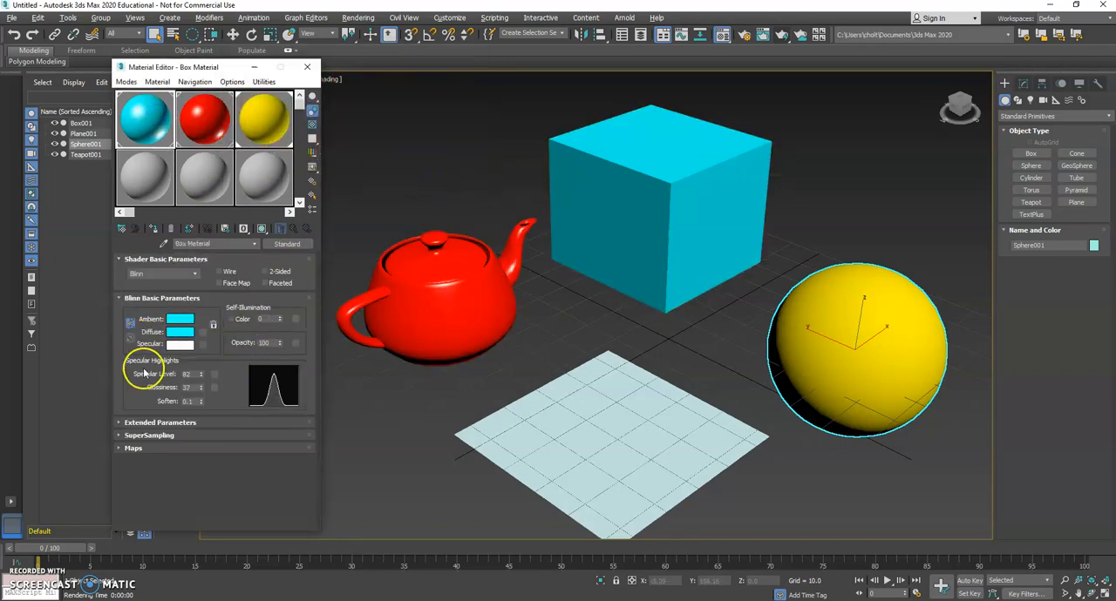
{"action": "left_click", "coordinate": [179, 332]}
{"action": "left_click_drag", "start_coordinate": [438, 90], "coordinate": [369, 88]}
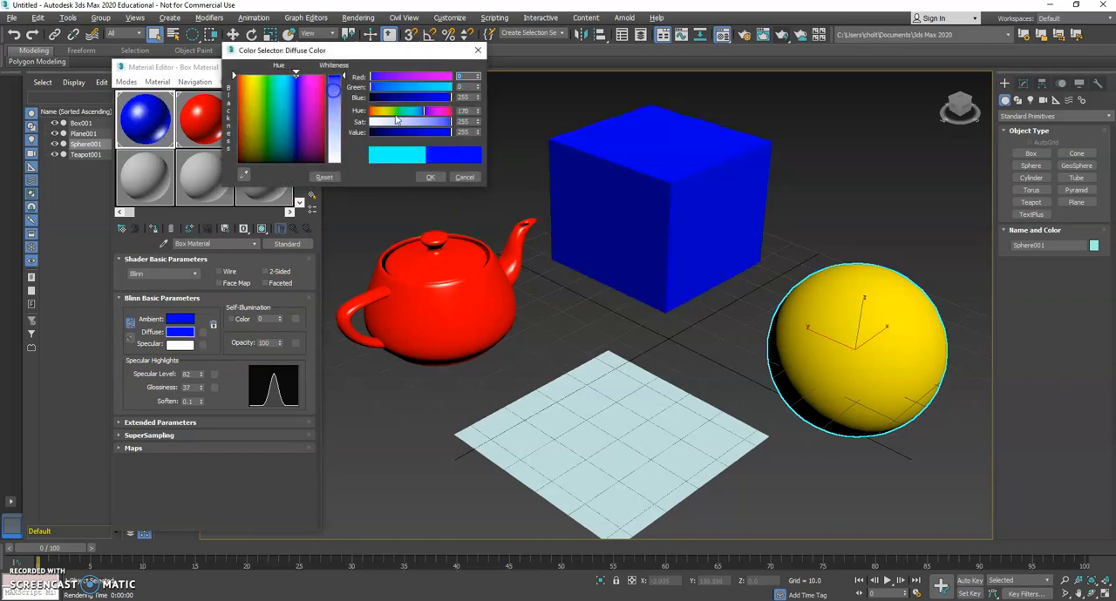
{"action": "left_click", "coordinate": [428, 178]}
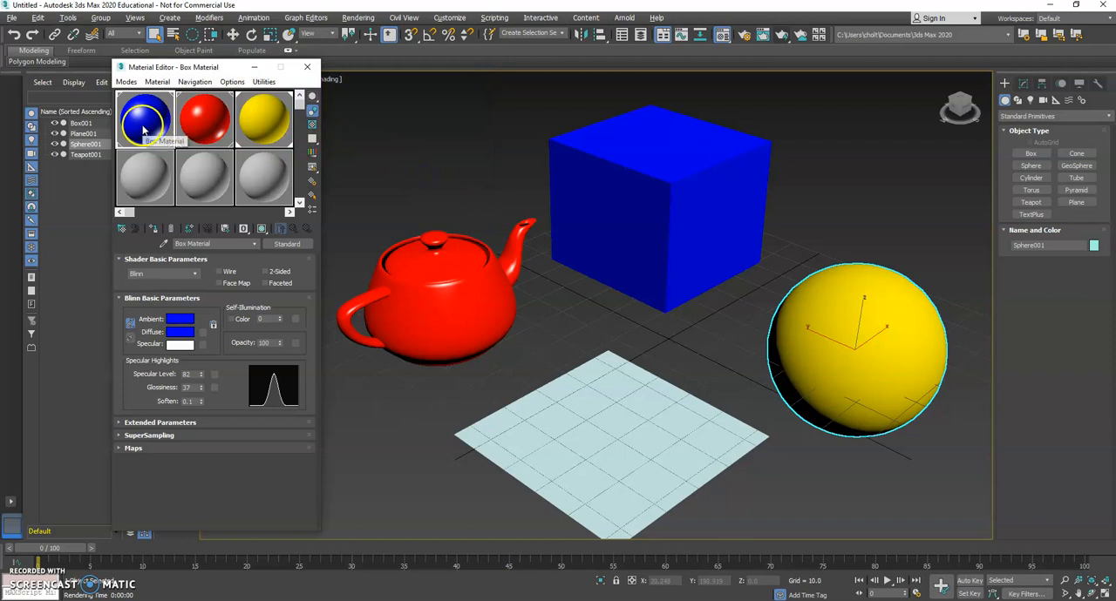
Raise the sphere material's self-illumination to 85 and try a yellow self-illumination color with red 222, green 255, blue 0.
{"action": "left_click", "coordinate": [264, 118]}
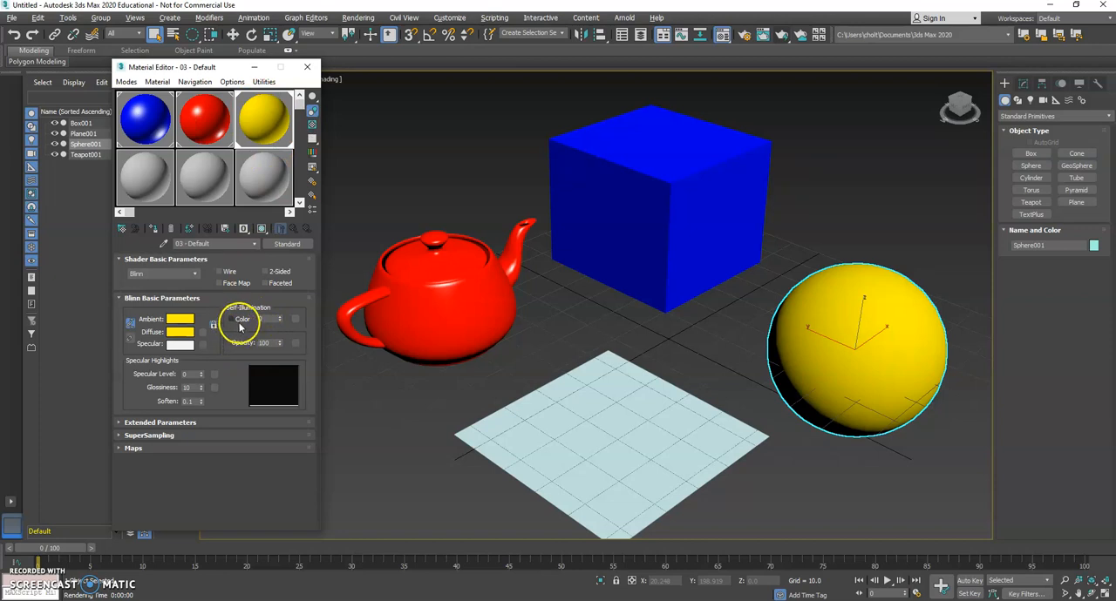
{"action": "left_click_drag", "start_coordinate": [280, 319], "coordinate": [285, 267]}
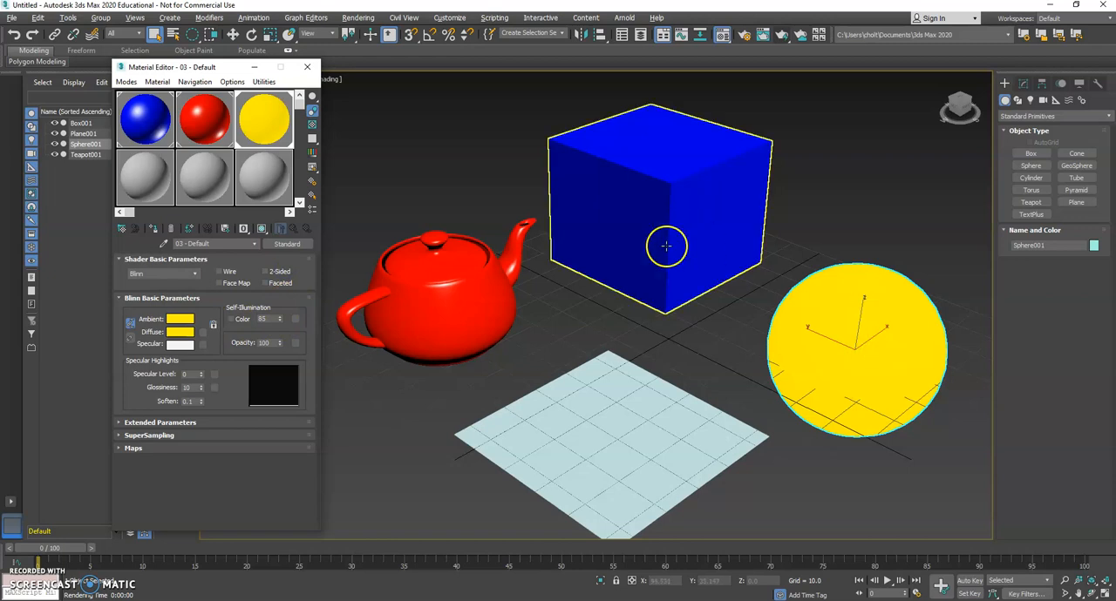
{"action": "left_click", "coordinate": [234, 320]}
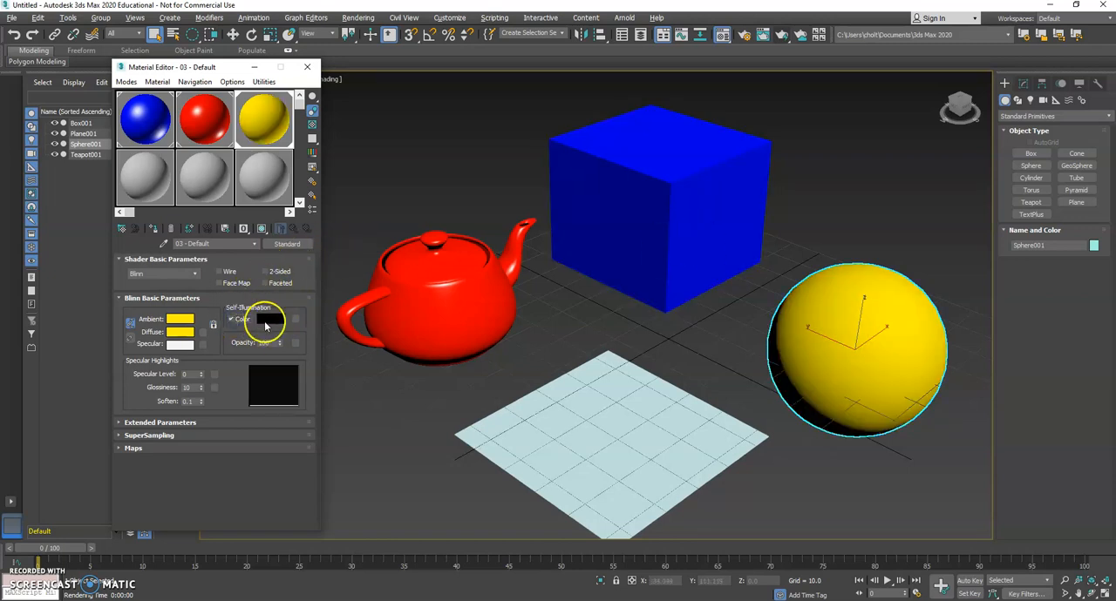
{"action": "left_click", "coordinate": [266, 325]}
{"action": "left_click_drag", "start_coordinate": [299, 95], "coordinate": [253, 74]}
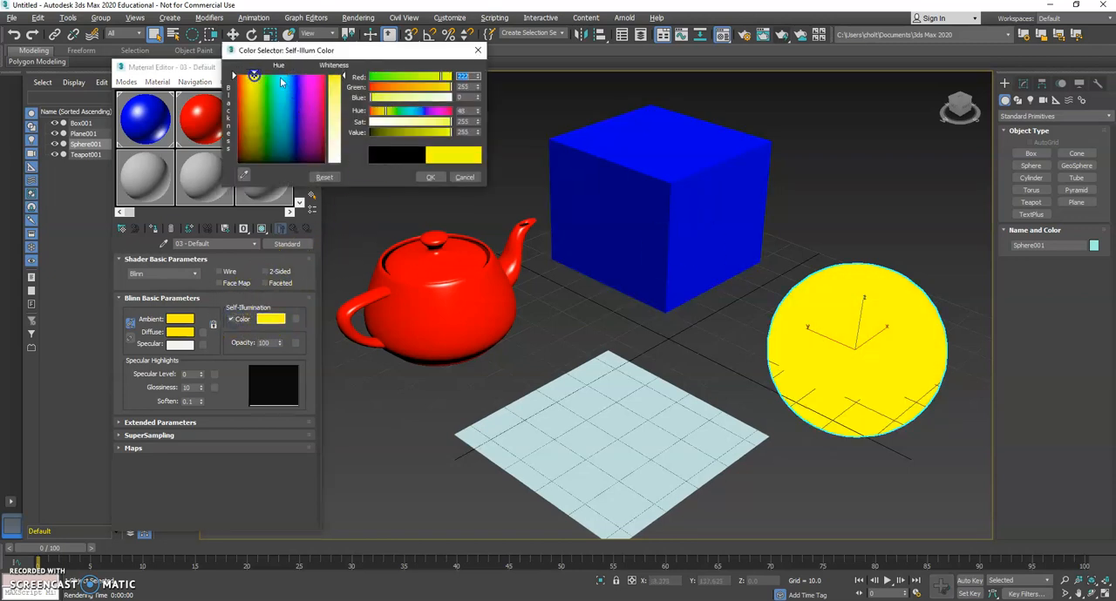
{"action": "left_click", "coordinate": [464, 178]}
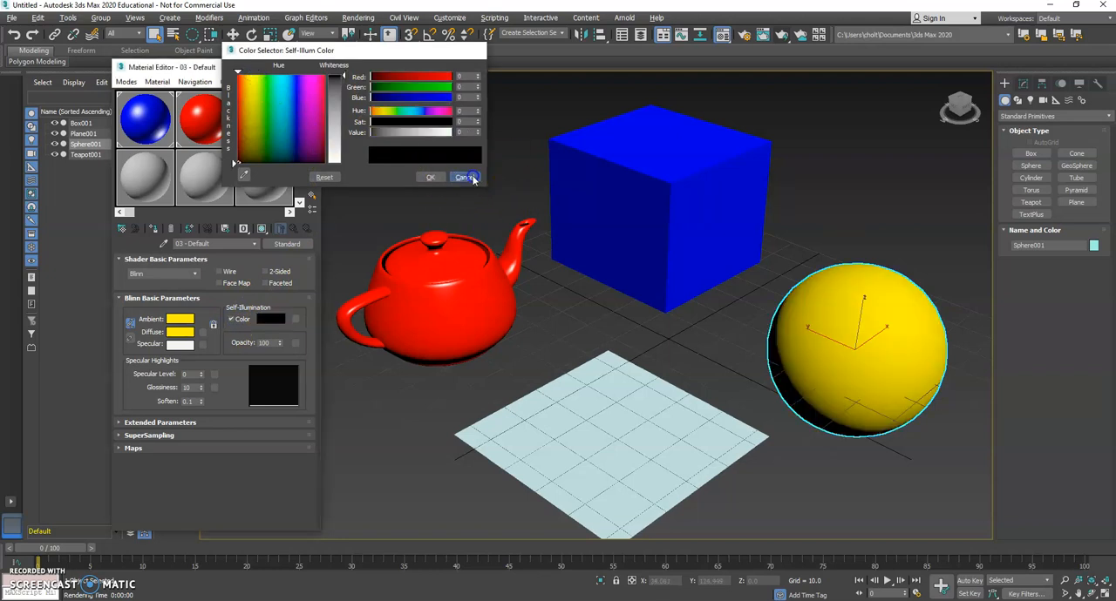
Turn off the sphere material's self-illumination color, set its self-illumination to 100 and render the perspective view.
{"action": "left_click", "coordinate": [231, 319]}
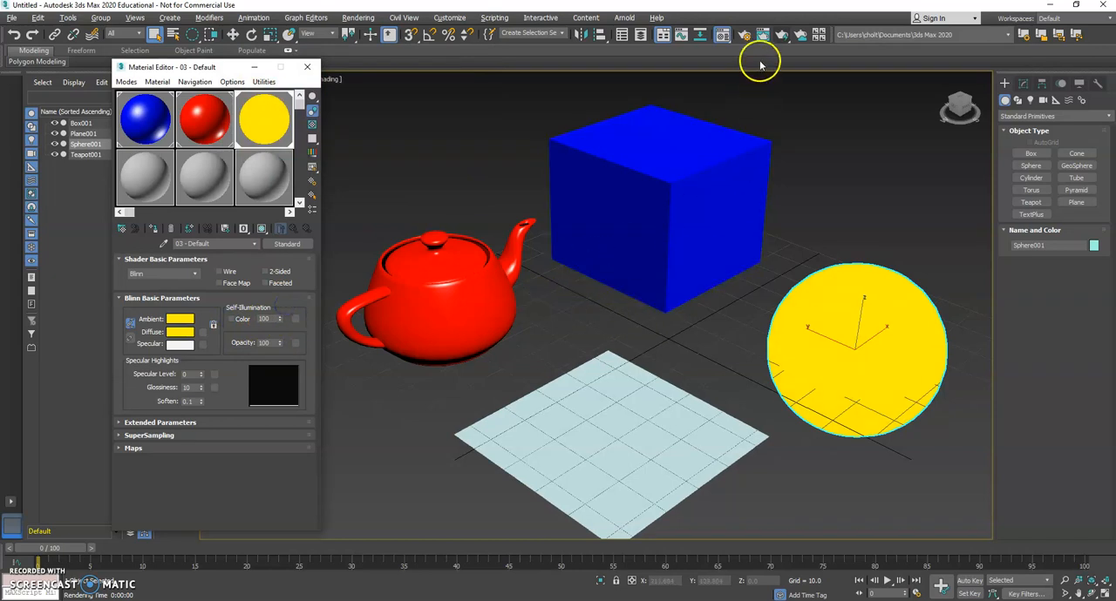
{"action": "left_click", "coordinate": [783, 36]}
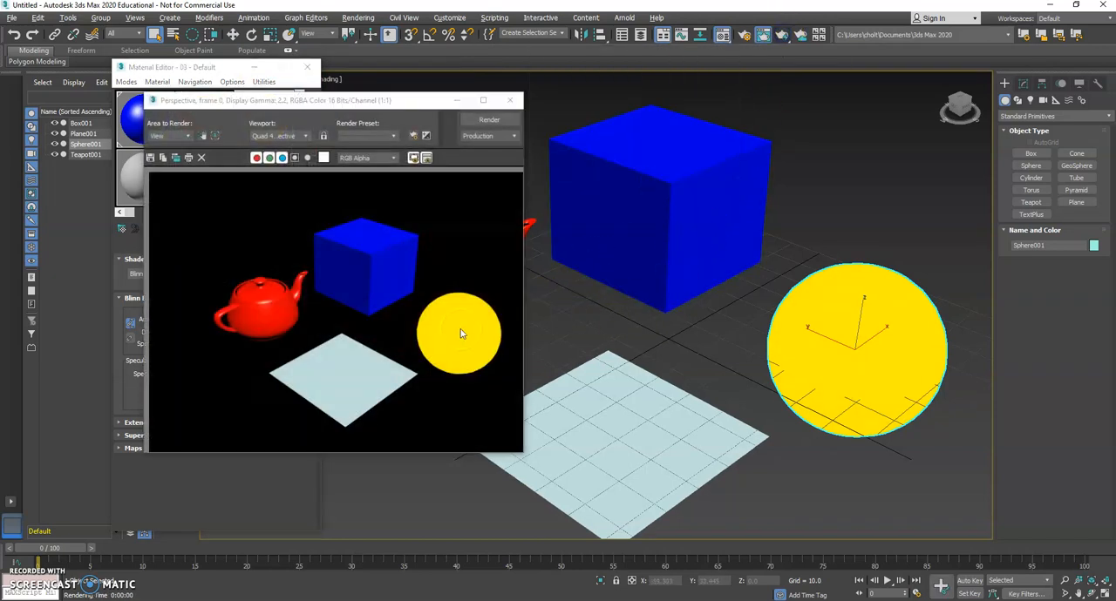
{"action": "left_click", "coordinate": [510, 101]}
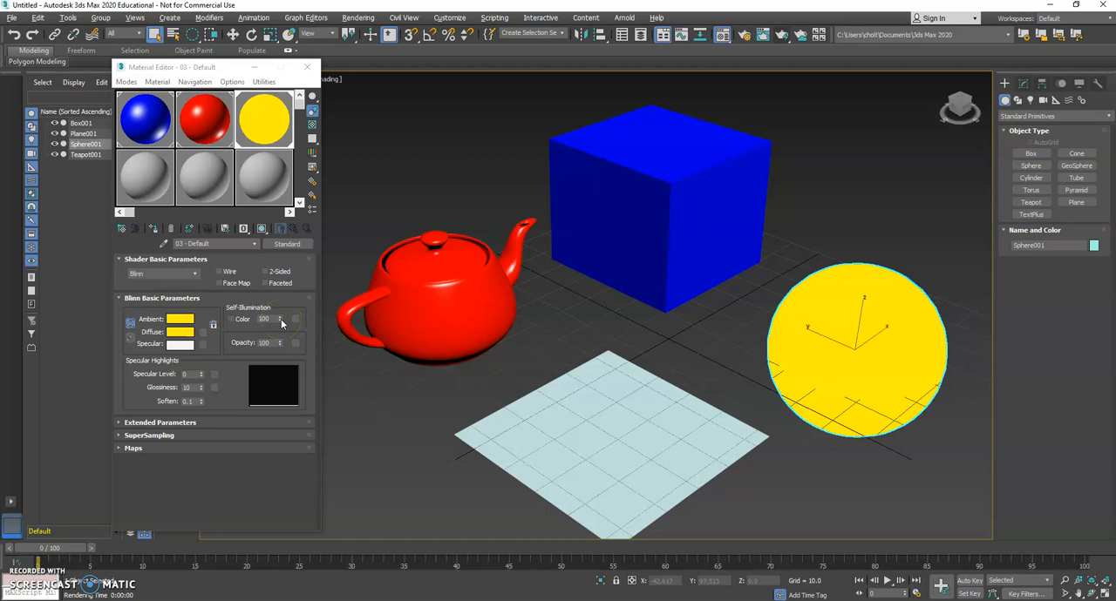
Reset the sphere material's self-illumination to 0 and lower its opacity to 18.
{"action": "left_click_drag", "start_coordinate": [279, 322], "coordinate": [279, 328]}
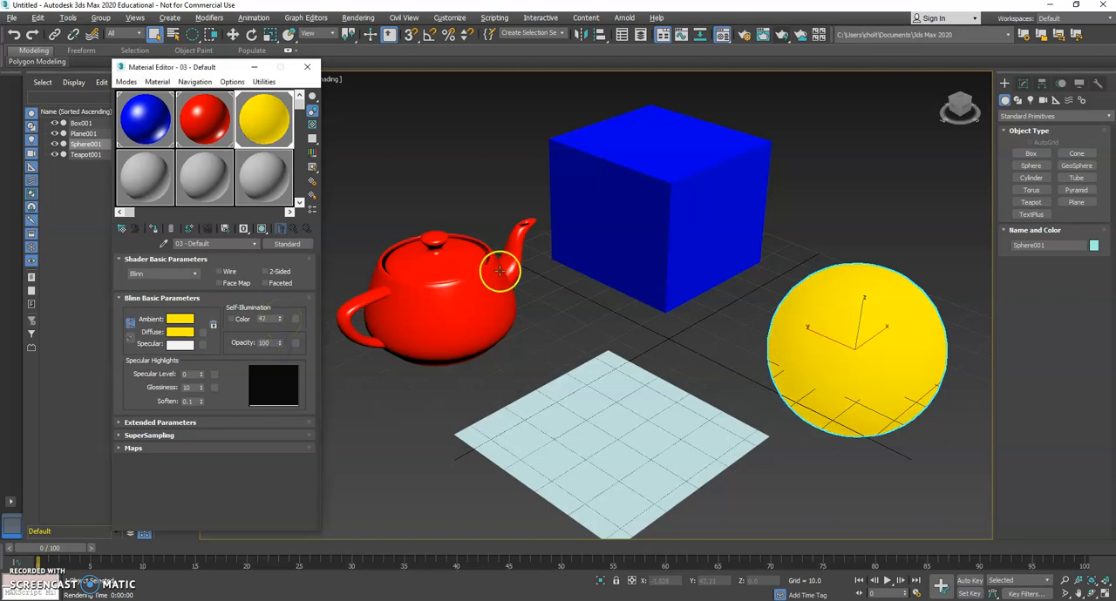
{"action": "left_click", "coordinate": [280, 318]}
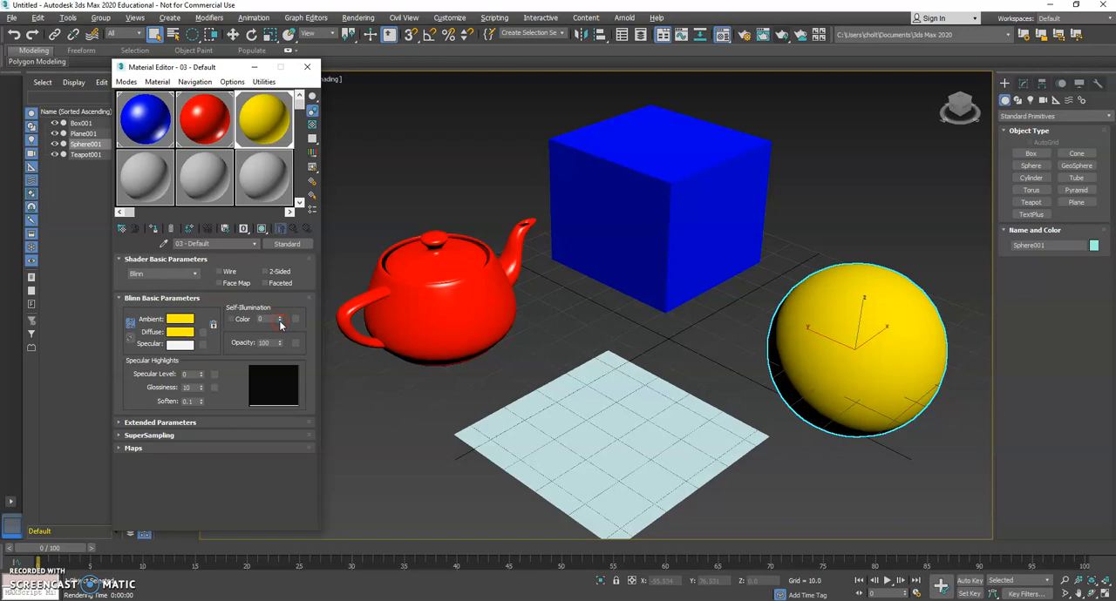
{"action": "left_click", "coordinate": [281, 345]}
{"action": "left_click_drag", "start_coordinate": [280, 373], "coordinate": [283, 359]}
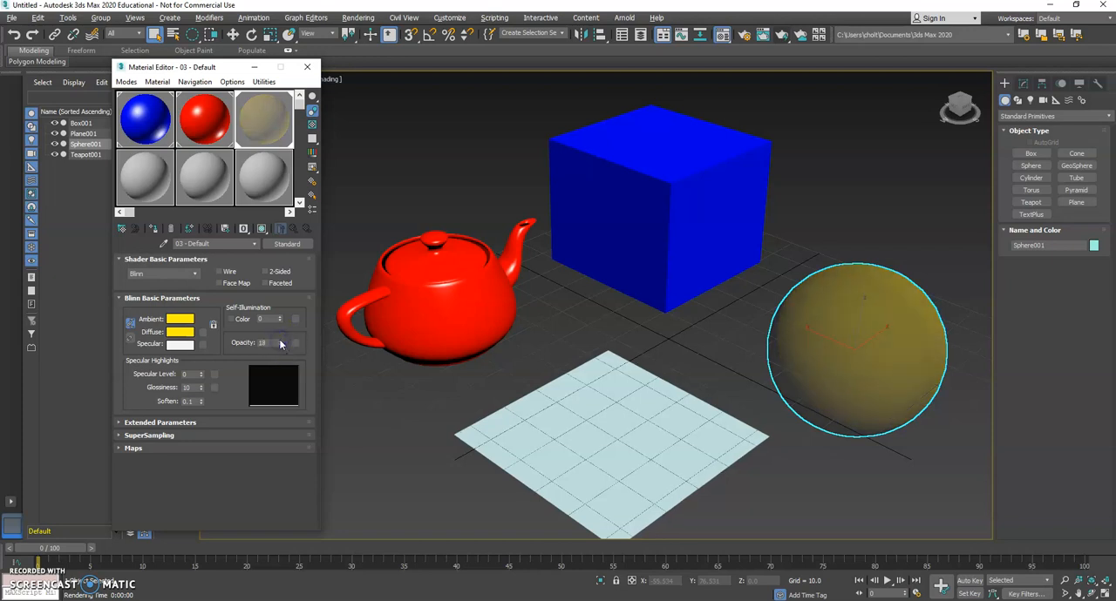
{"action": "left_click_drag", "start_coordinate": [277, 346], "coordinate": [298, 356]}
Enable the sphere material's self-illumination color and set it to yellow-green with red 174, green 255, blue 0.
{"action": "left_click", "coordinate": [231, 319]}
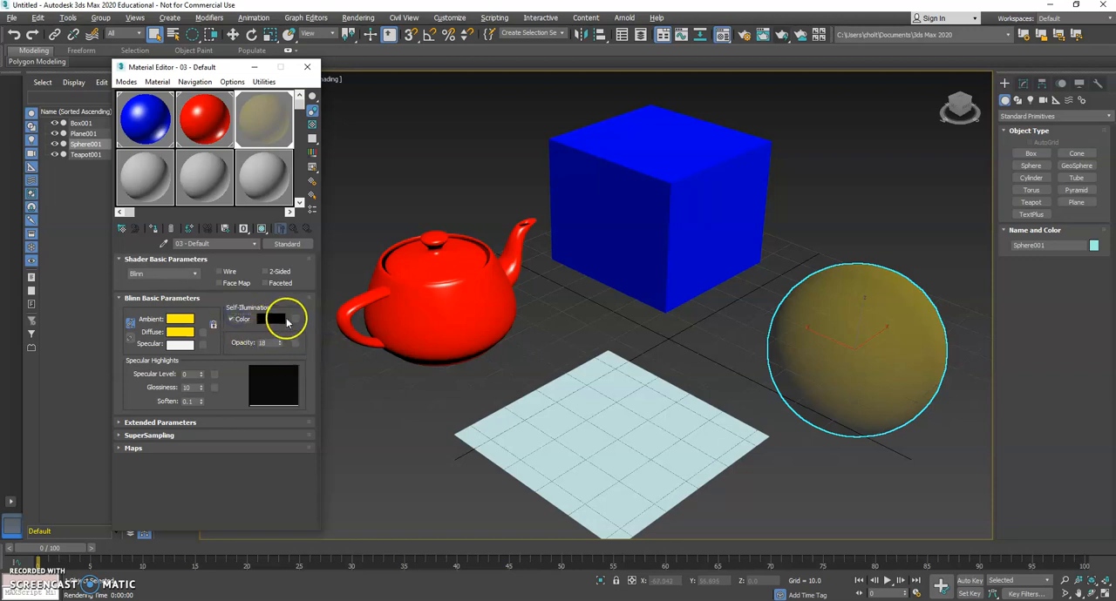
{"action": "left_click", "coordinate": [271, 319]}
{"action": "left_click", "coordinate": [299, 97]}
{"action": "left_click_drag", "start_coordinate": [299, 97], "coordinate": [257, 75]}
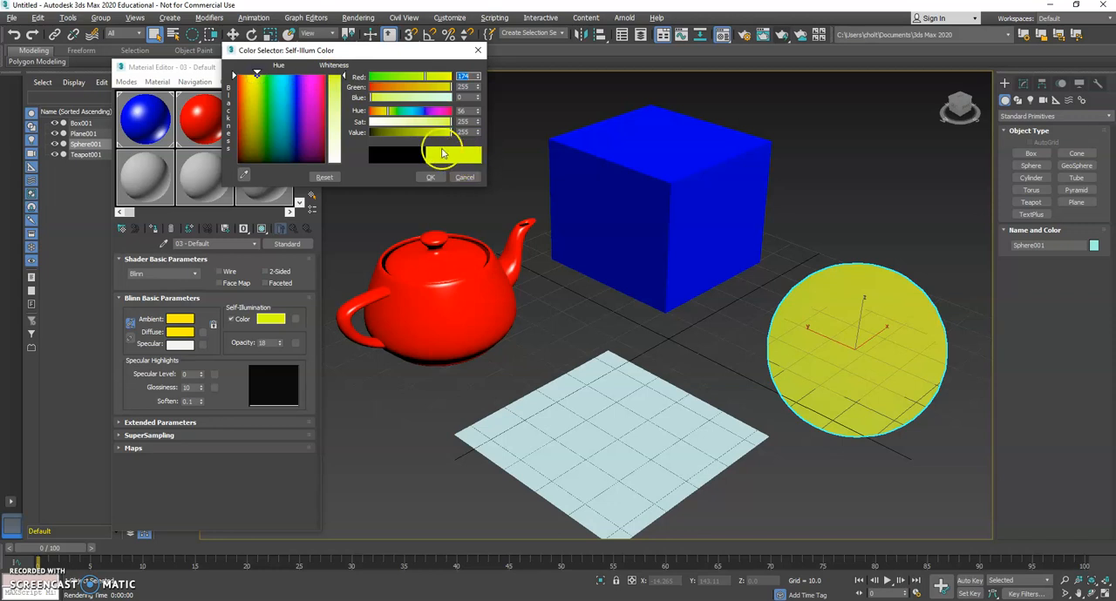
{"action": "left_click", "coordinate": [430, 177]}
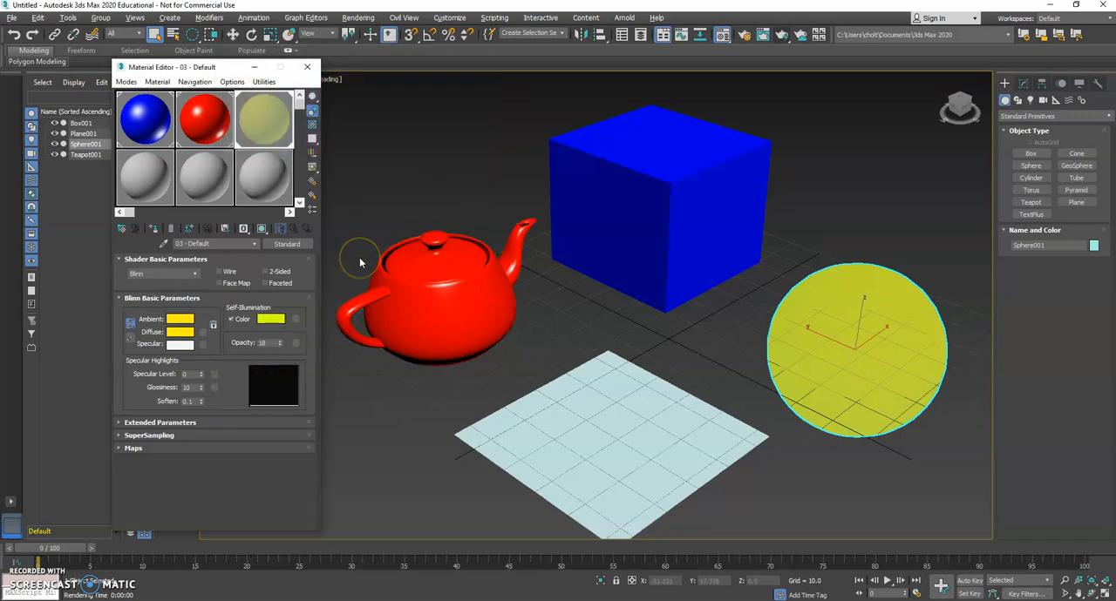
Change the sphere material's self-illumination color to yellow by raising red to 255, and lower the opacity to 16.
{"action": "left_click", "coordinate": [272, 320]}
{"action": "left_click_drag", "start_coordinate": [437, 77], "coordinate": [463, 76]}
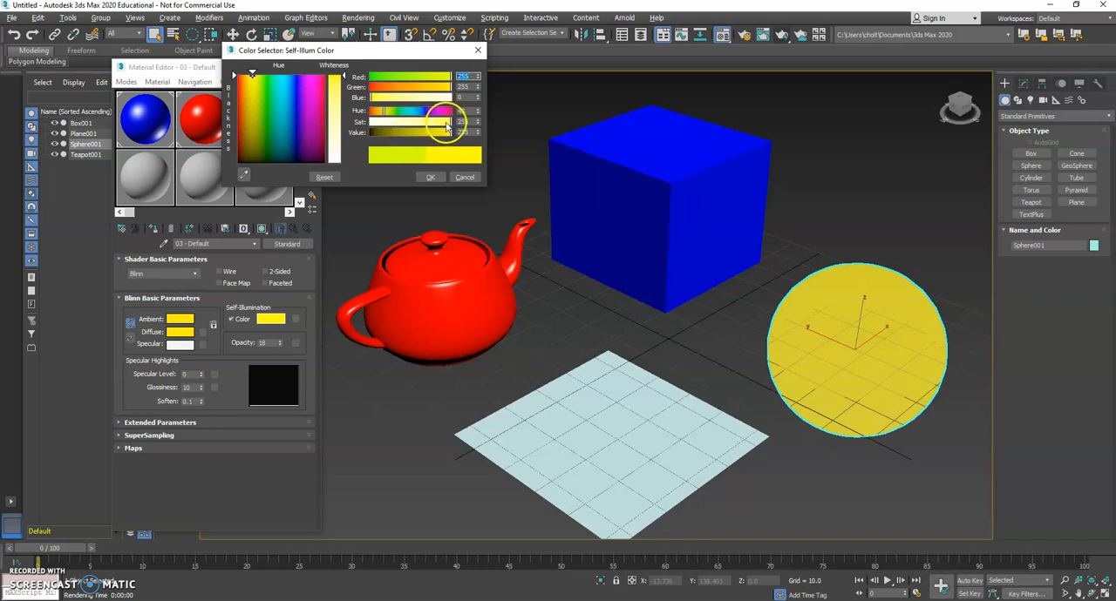
{"action": "left_click", "coordinate": [433, 178]}
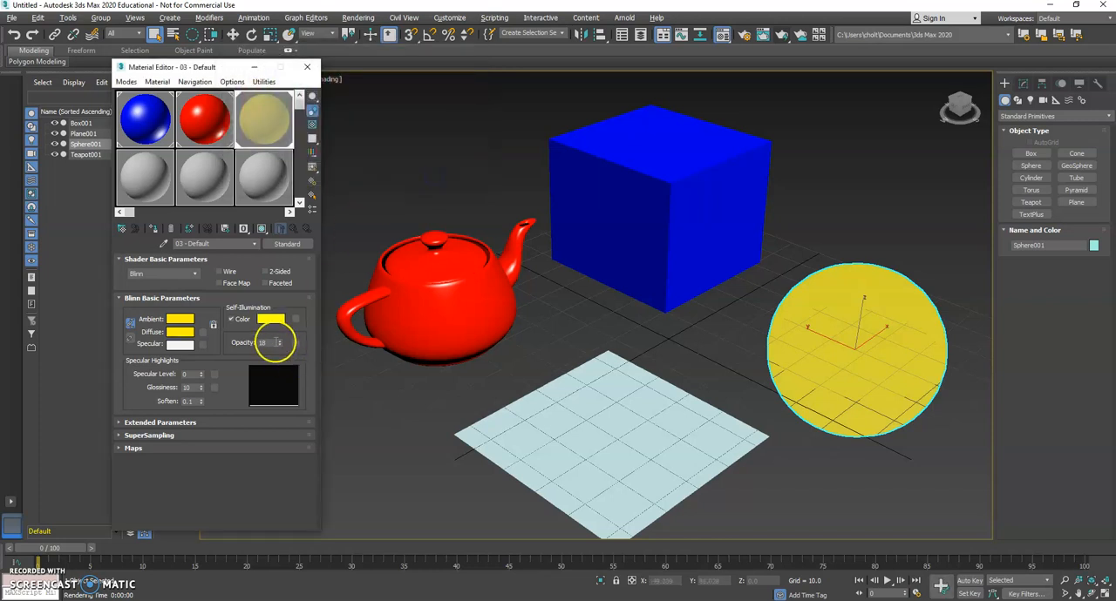
{"action": "left_click_drag", "start_coordinate": [280, 345], "coordinate": [280, 341]}
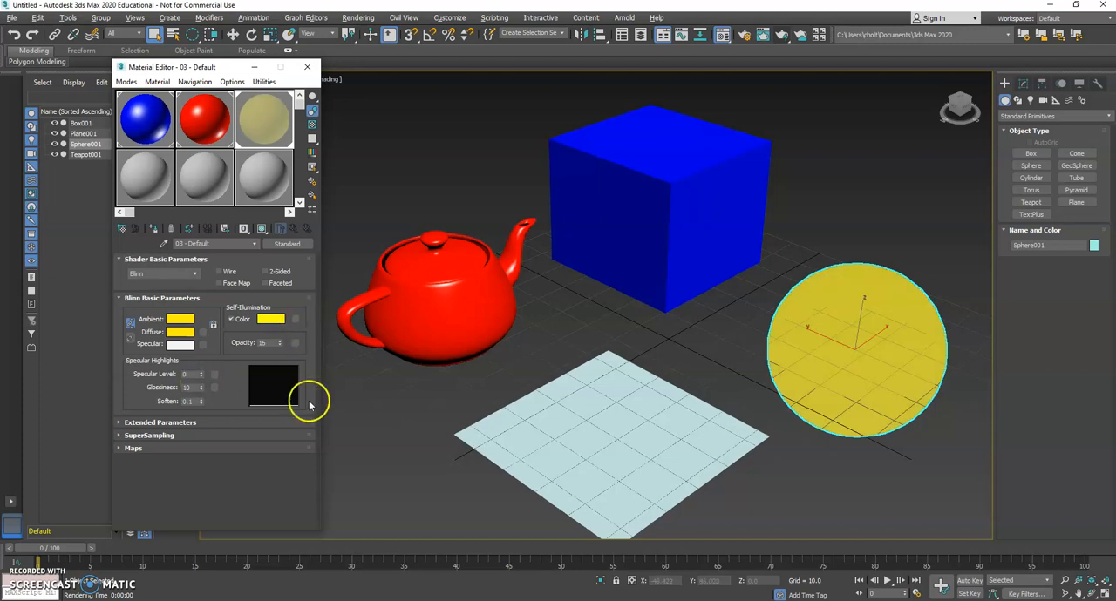
Assign the unused fourth sample material, 07 - Default, to the plane.
{"action": "left_click", "coordinate": [150, 180]}
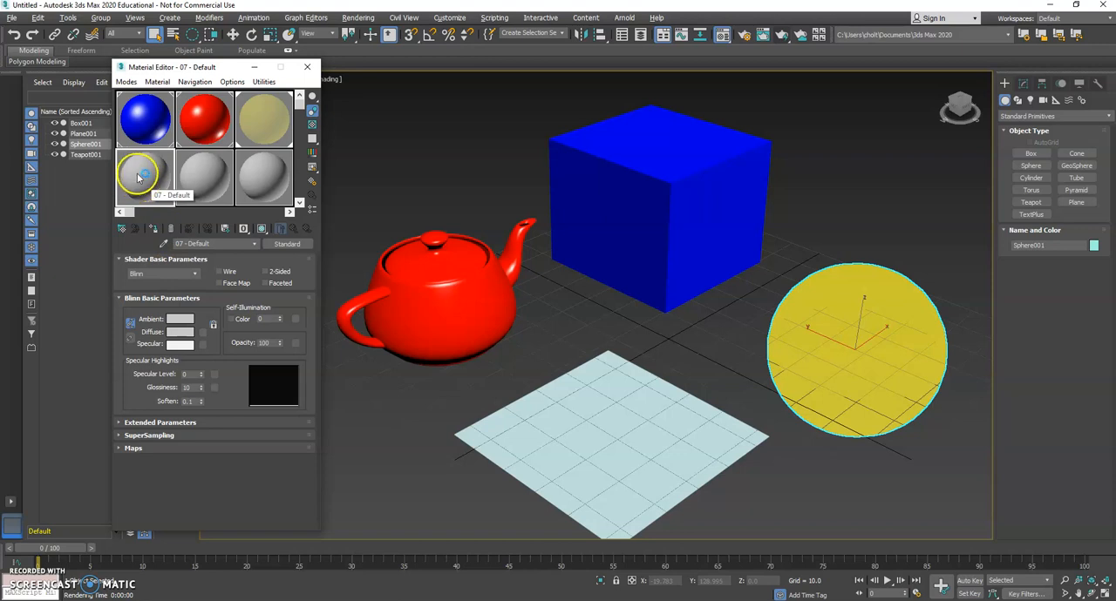
{"action": "right_click", "coordinate": [141, 175]}
{"action": "left_click_drag", "start_coordinate": [377, 346], "coordinate": [619, 442]}
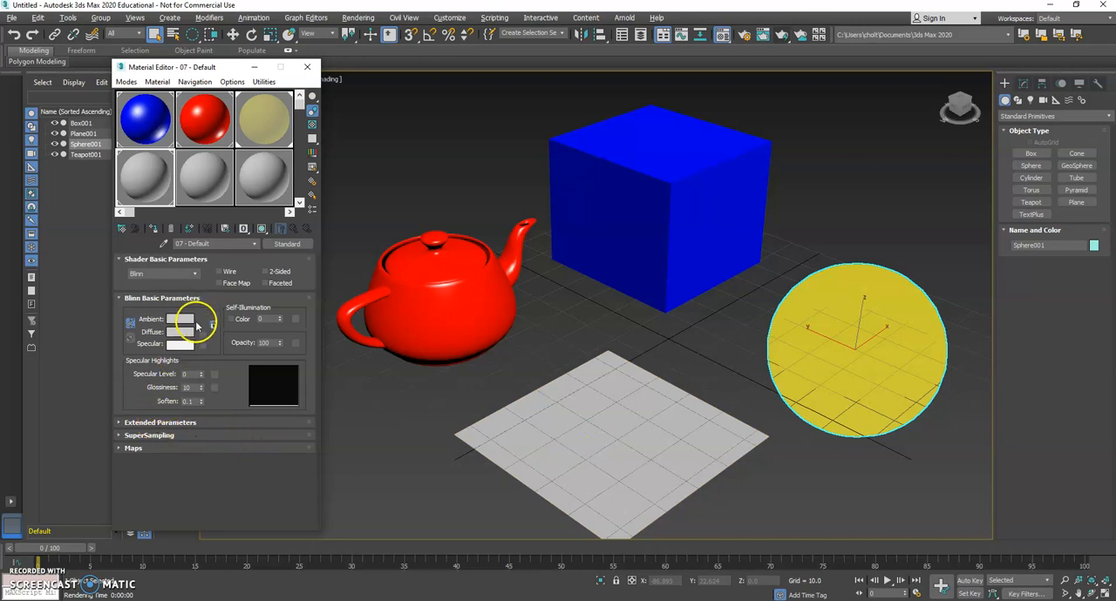
Enable the plane material's Bump map, set its amount to 89 and load a Cellular map into it.
{"action": "left_click", "coordinate": [132, 449]}
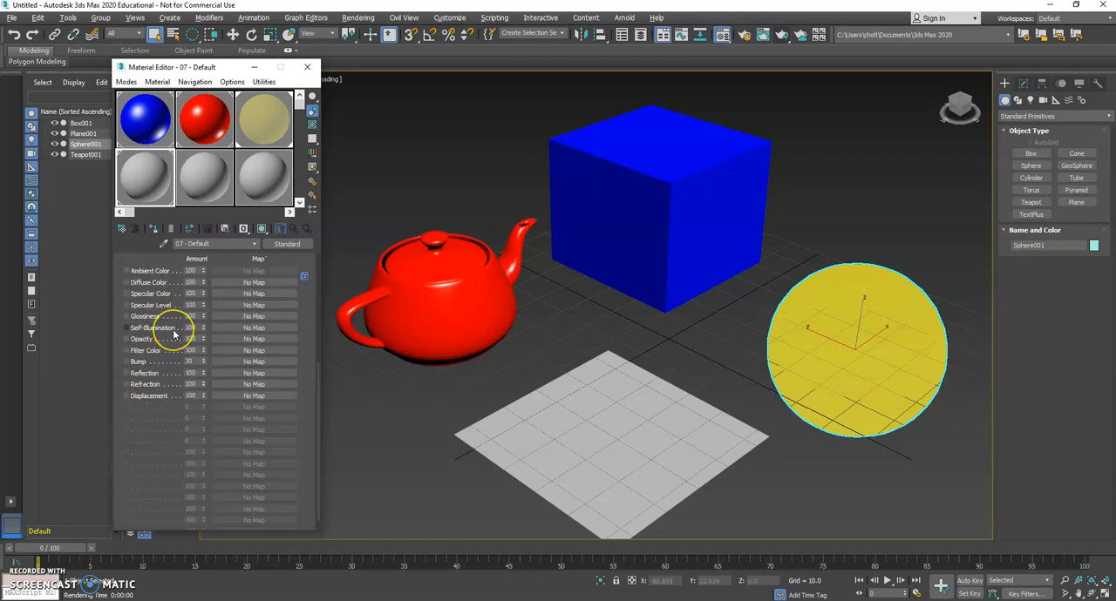
{"action": "scroll", "coordinate": [173, 288], "scroll_direction": "up", "scroll_amount": 2}
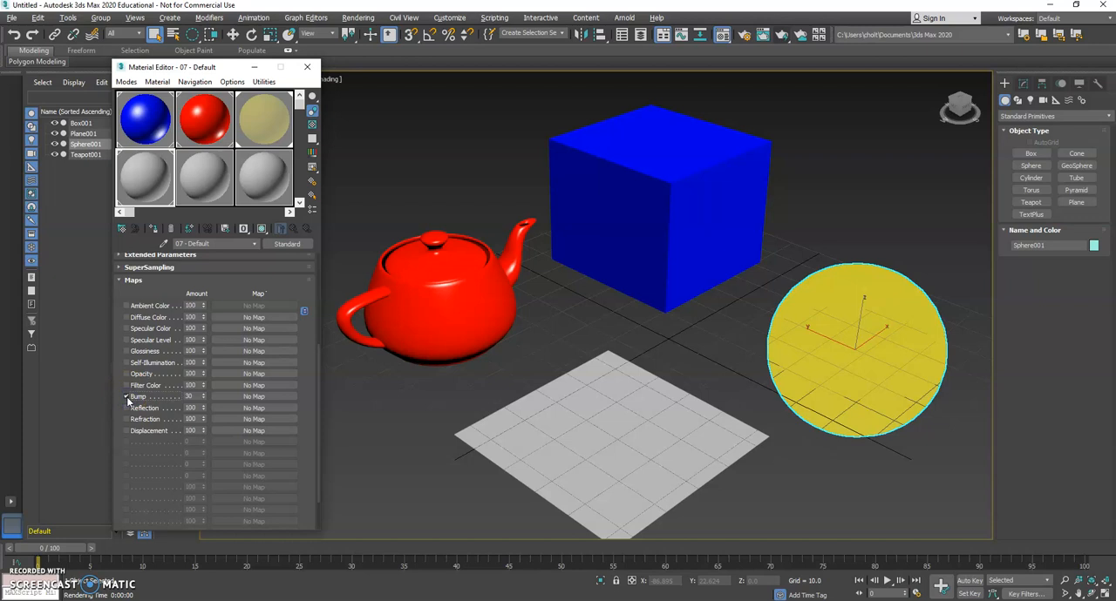
{"action": "left_click_drag", "start_coordinate": [202, 398], "coordinate": [204, 385]}
{"action": "left_click", "coordinate": [252, 397]}
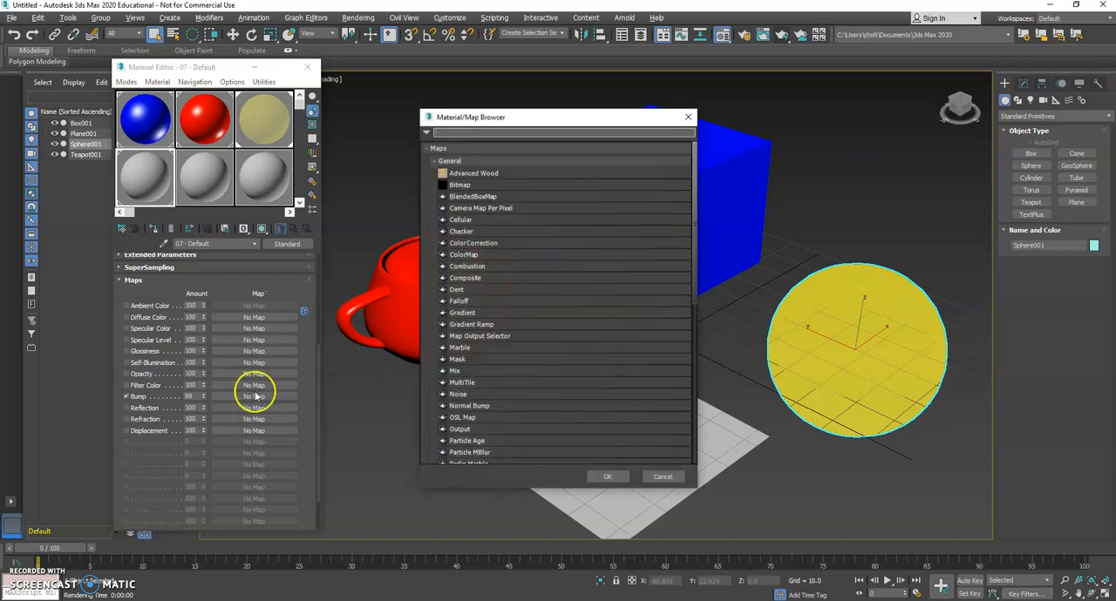
{"action": "left_click", "coordinate": [463, 219]}
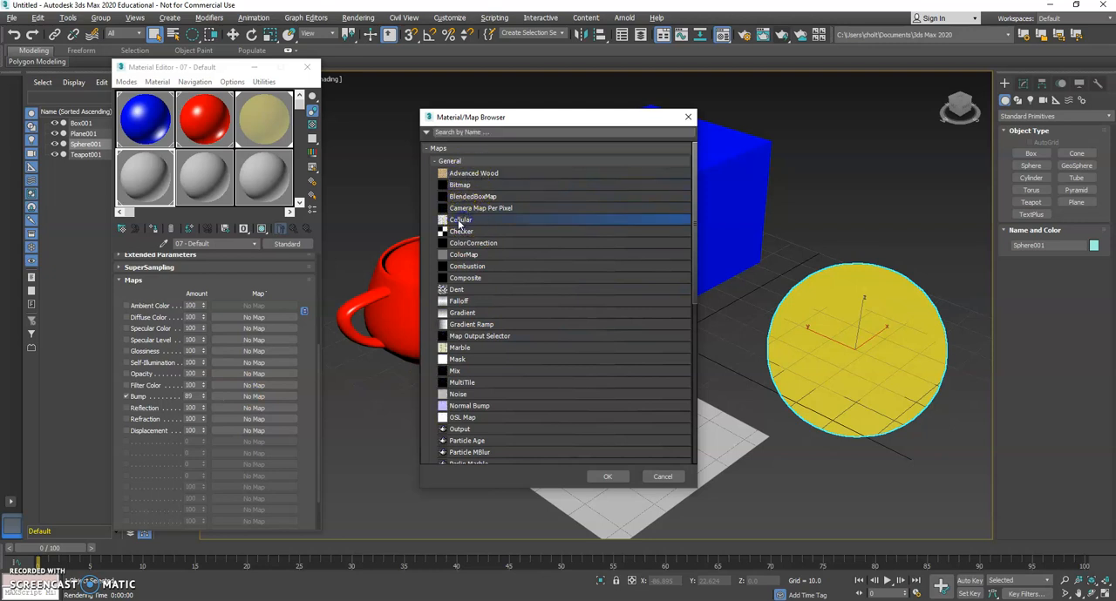
{"action": "left_click", "coordinate": [613, 475]}
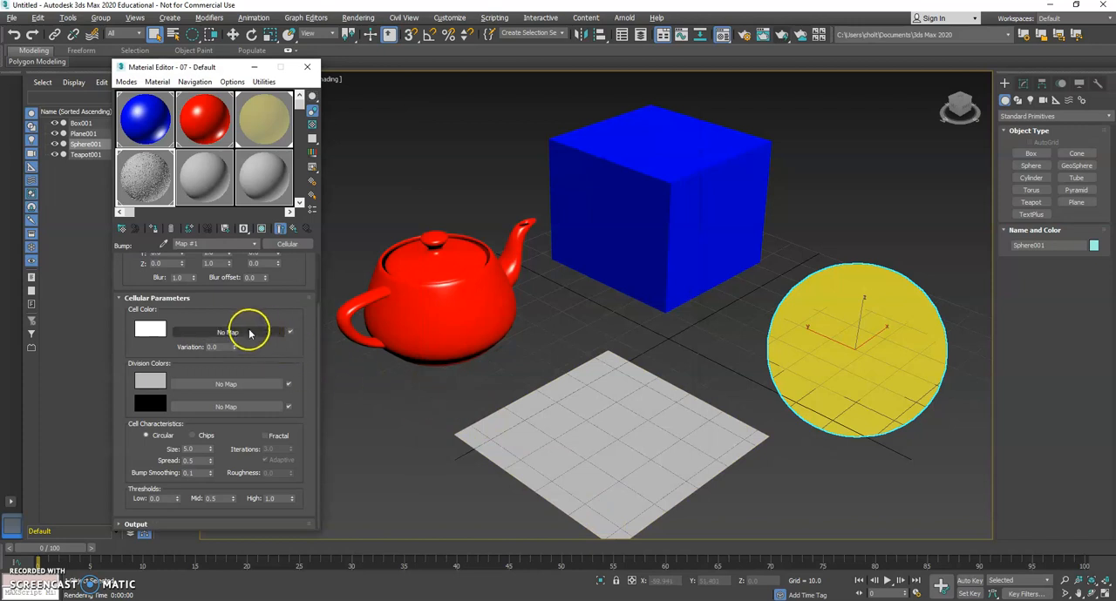
Render the perspective view to check the Cellular bump on the plane, and close the rendered frame.
{"action": "scroll", "coordinate": [264, 351], "scroll_direction": "up", "scroll_amount": 3}
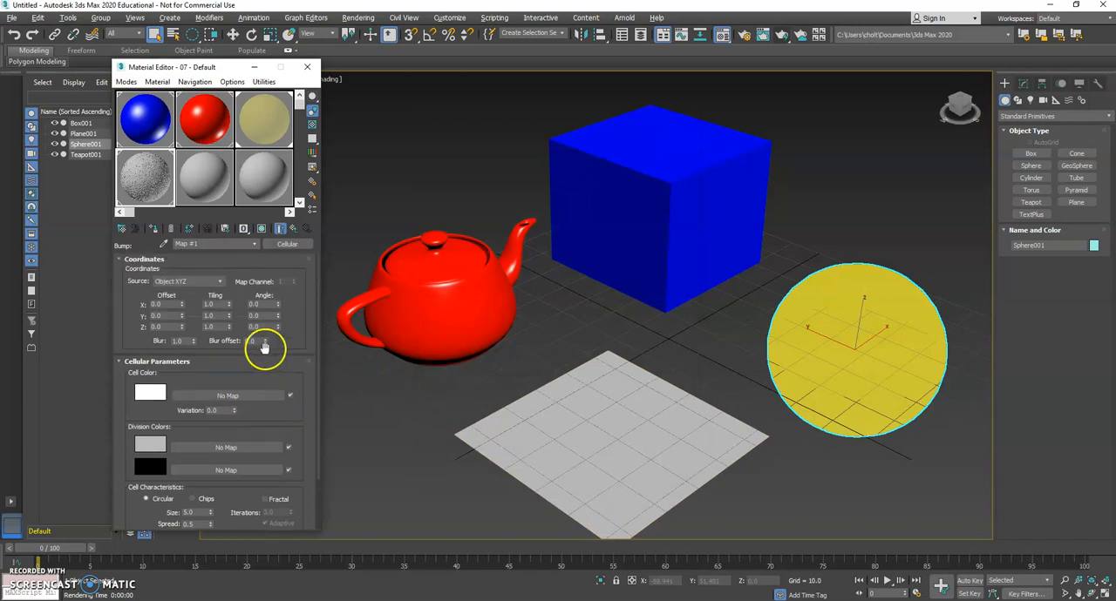
{"action": "left_click", "coordinate": [782, 37]}
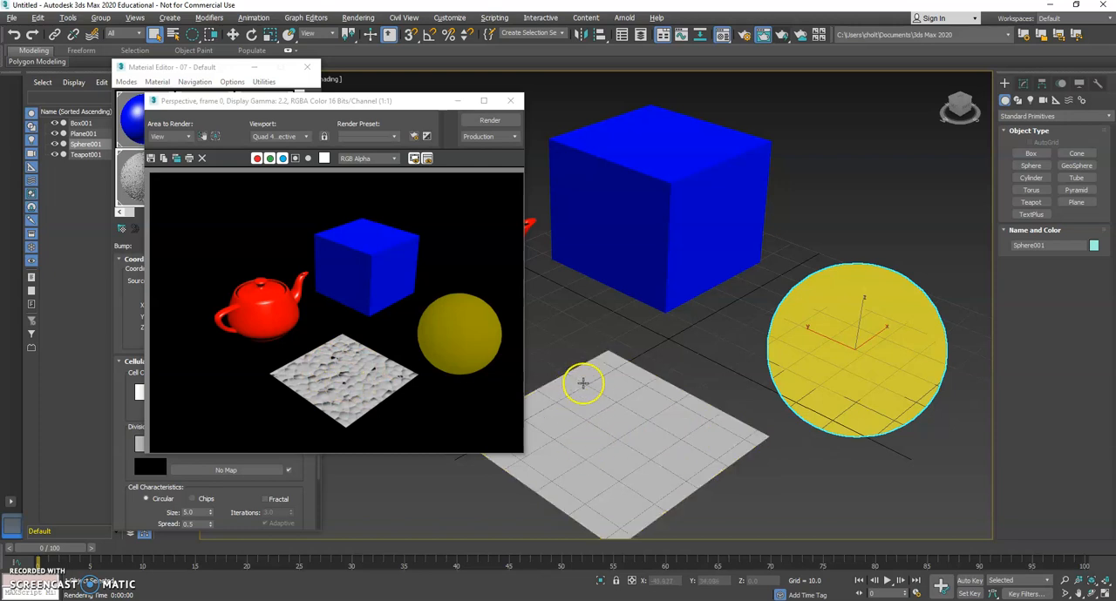
{"action": "left_click", "coordinate": [510, 100]}
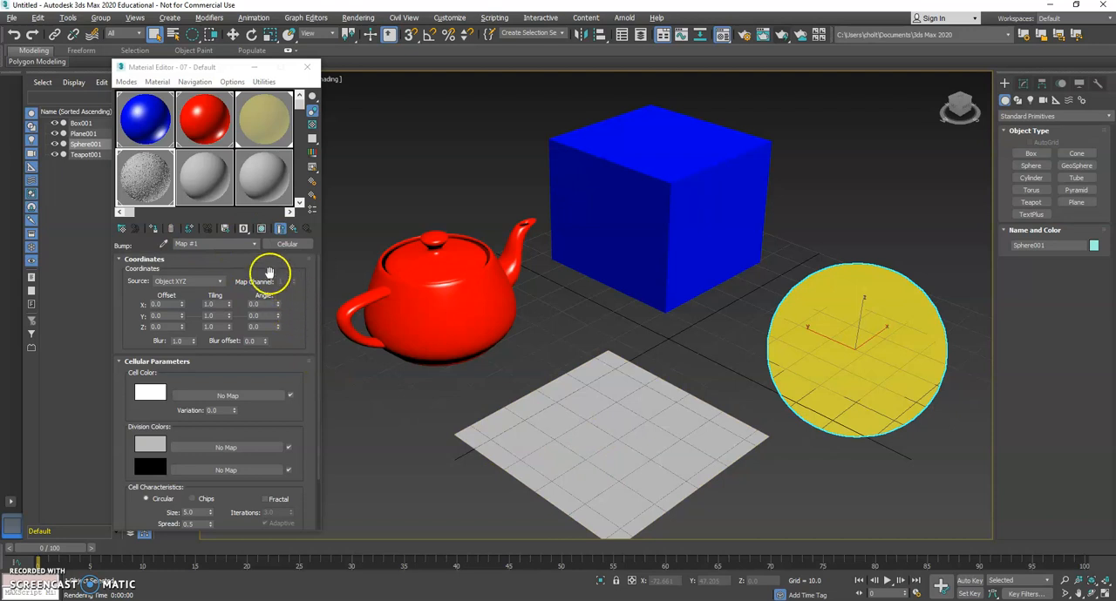
Show the Cellular map shaded on the plane in the viewport.
{"action": "left_click", "coordinate": [262, 230]}
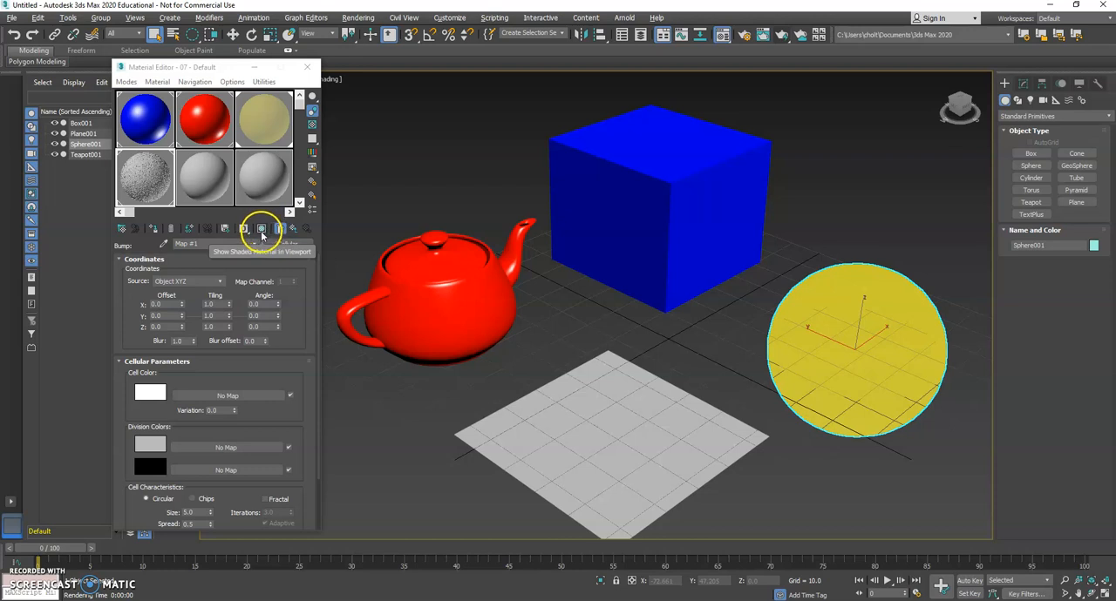
{"action": "left_click", "coordinate": [261, 231]}
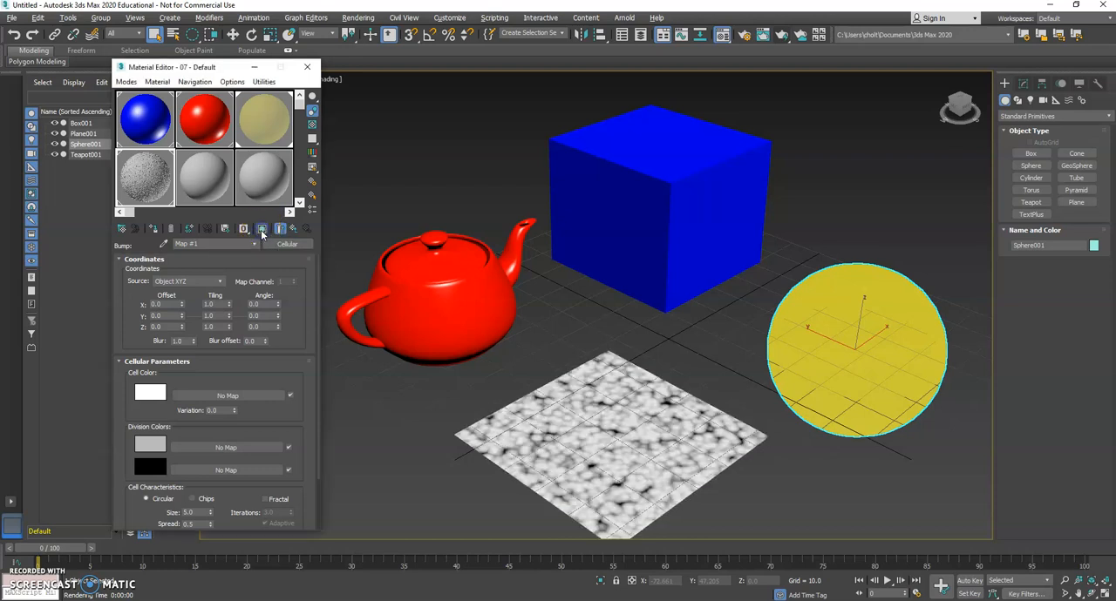
{"action": "left_click", "coordinate": [592, 410]}
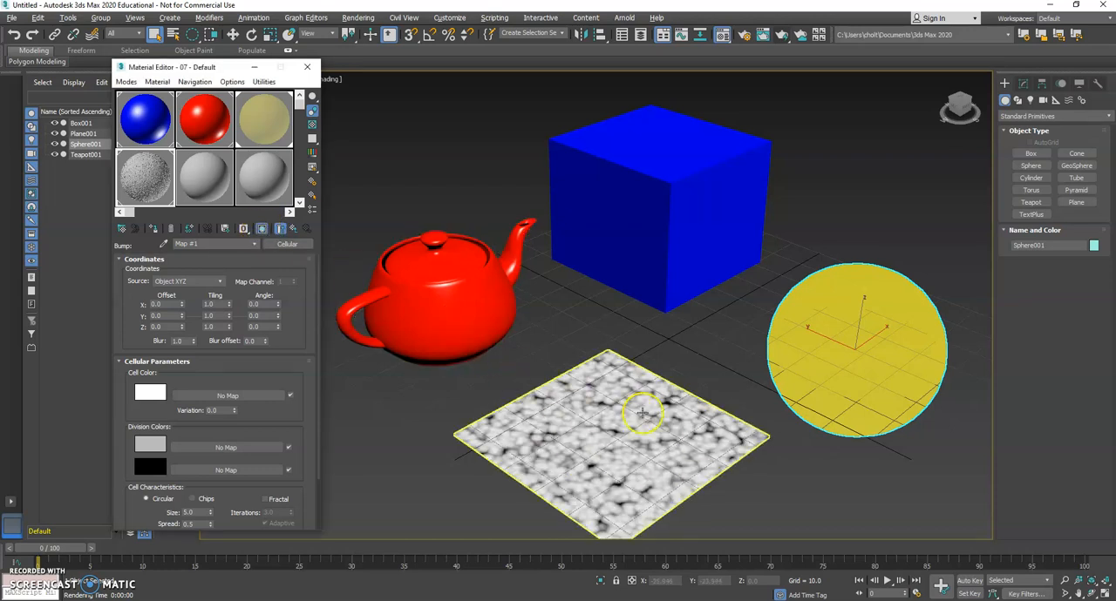
Toggle shaded viewport display for the sphere and teapot materials, and return to the plane material's Cellular map.
{"action": "left_click", "coordinate": [263, 119]}
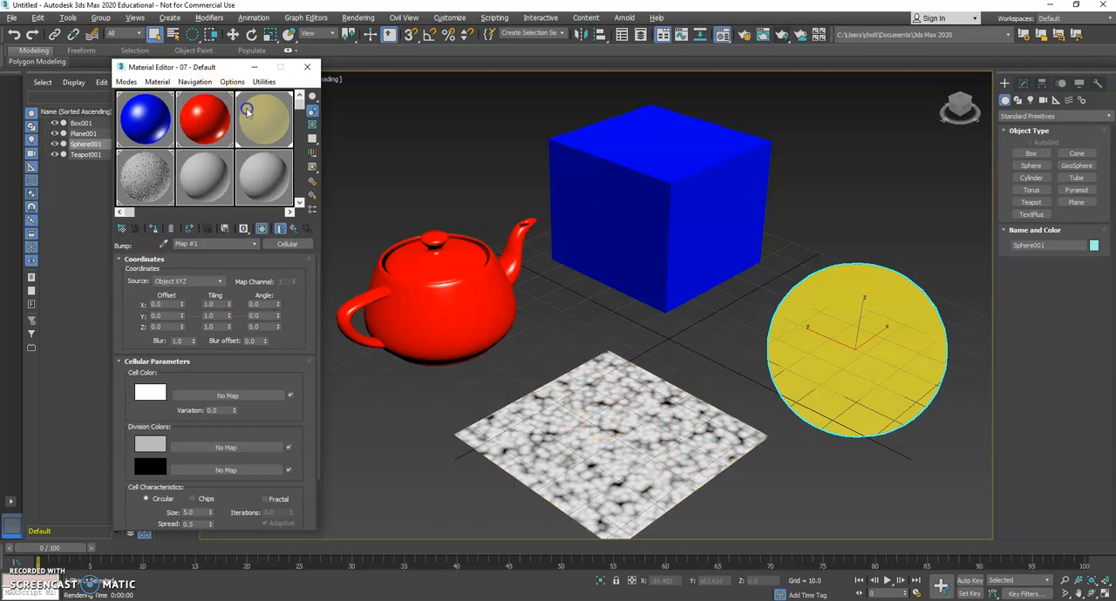
{"action": "left_click", "coordinate": [263, 230]}
{"action": "left_click", "coordinate": [214, 139]}
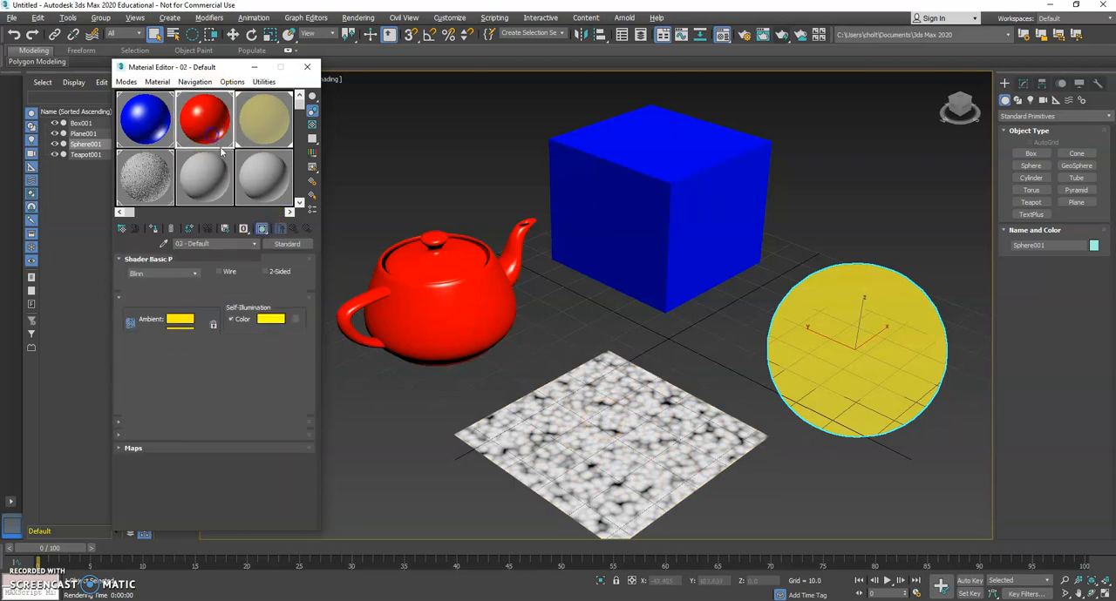
{"action": "left_click", "coordinate": [263, 229]}
{"action": "left_click", "coordinate": [152, 125]}
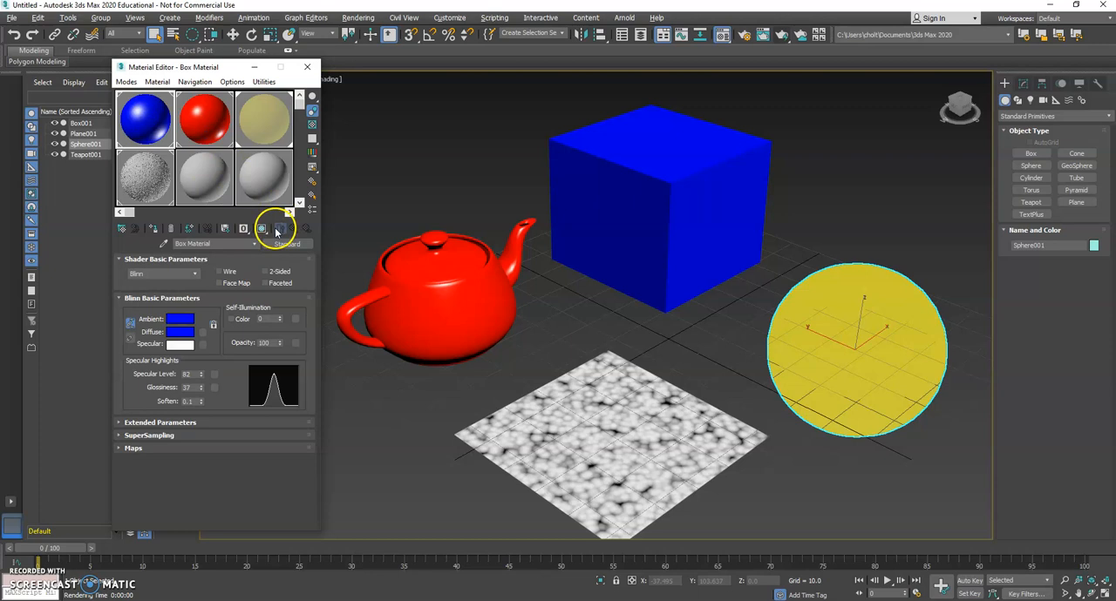
{"action": "left_click", "coordinate": [146, 177]}
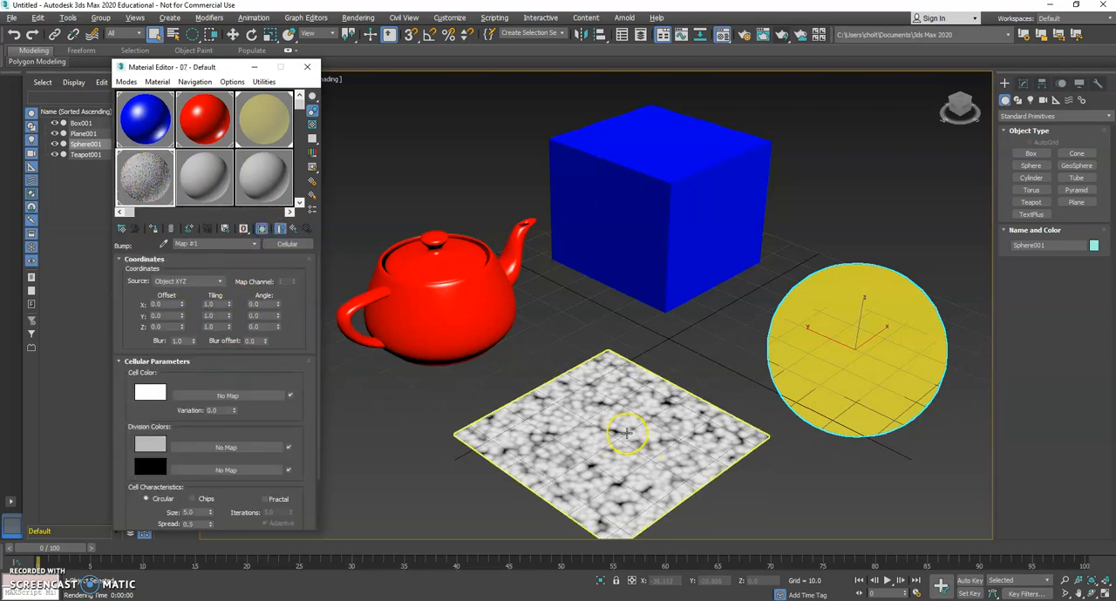
Set the Cellular map's tiling to 3.2 in X and 3.5 in Y, and render the perspective view.
{"action": "middle_click_drag", "start_coordinate": [621, 420], "coordinate": [610, 357]}
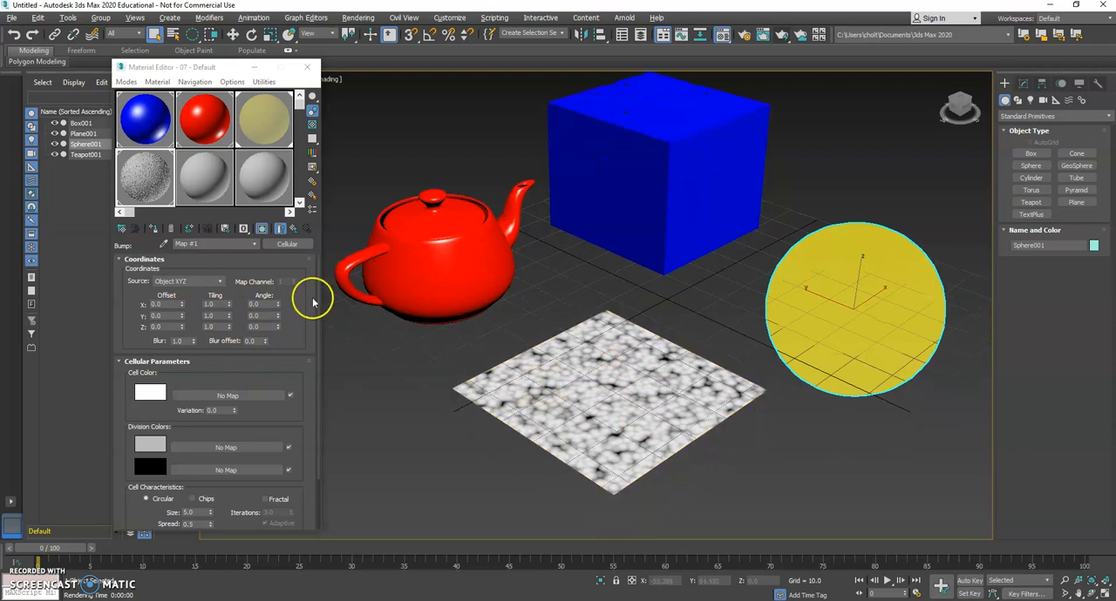
{"action": "left_click_drag", "start_coordinate": [230, 304], "coordinate": [230, 300]}
{"action": "left_click", "coordinate": [763, 34]}
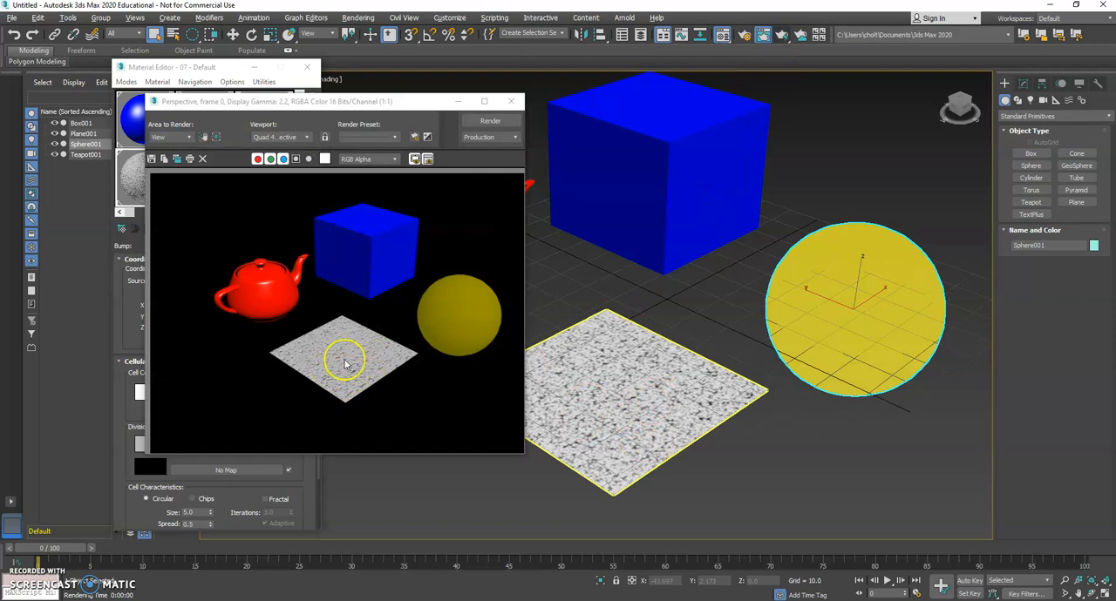
{"action": "left_click", "coordinate": [511, 101]}
{"action": "left_click", "coordinate": [448, 294]}
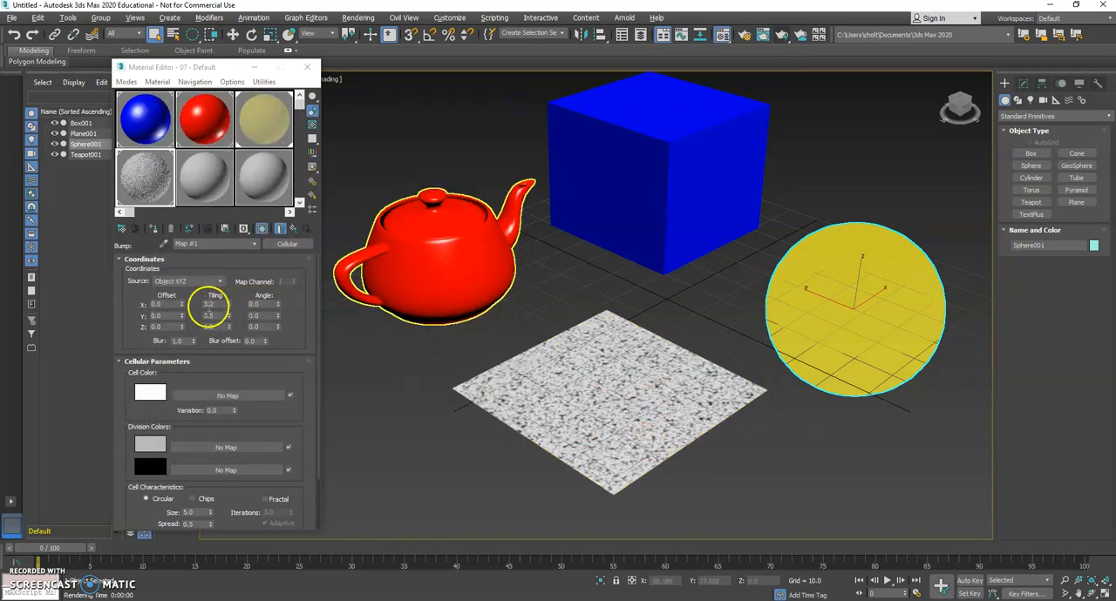
Set the Cellular map's cell size to 4.0 and spread to 0.67, and enable Fractal with 3.39 iterations.
{"action": "left_click_drag", "start_coordinate": [203, 366], "coordinate": [210, 276]}
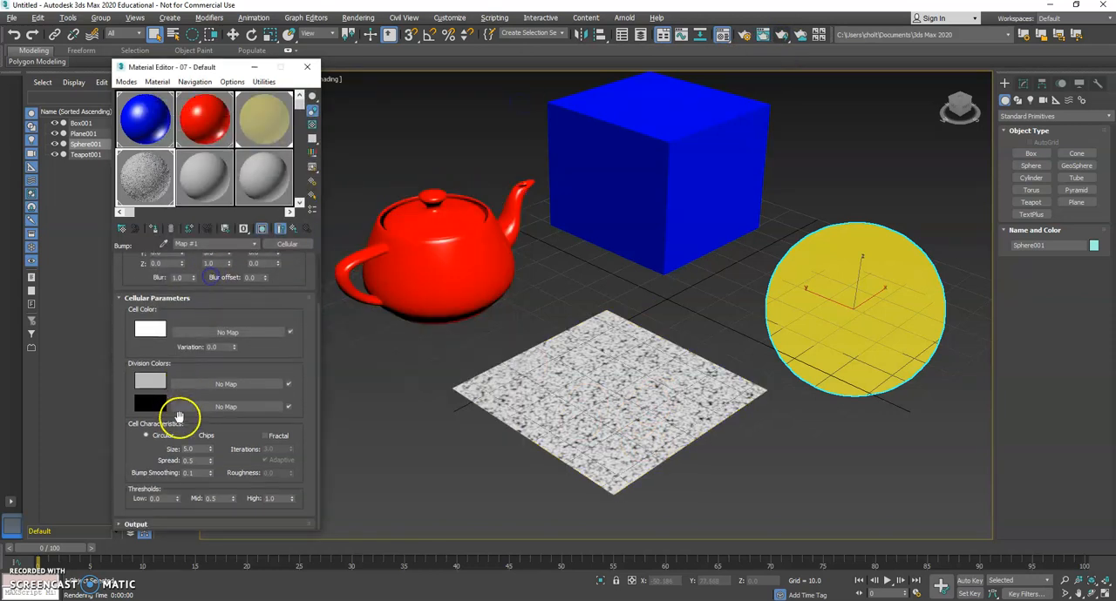
{"action": "left_click_drag", "start_coordinate": [215, 442], "coordinate": [212, 493]}
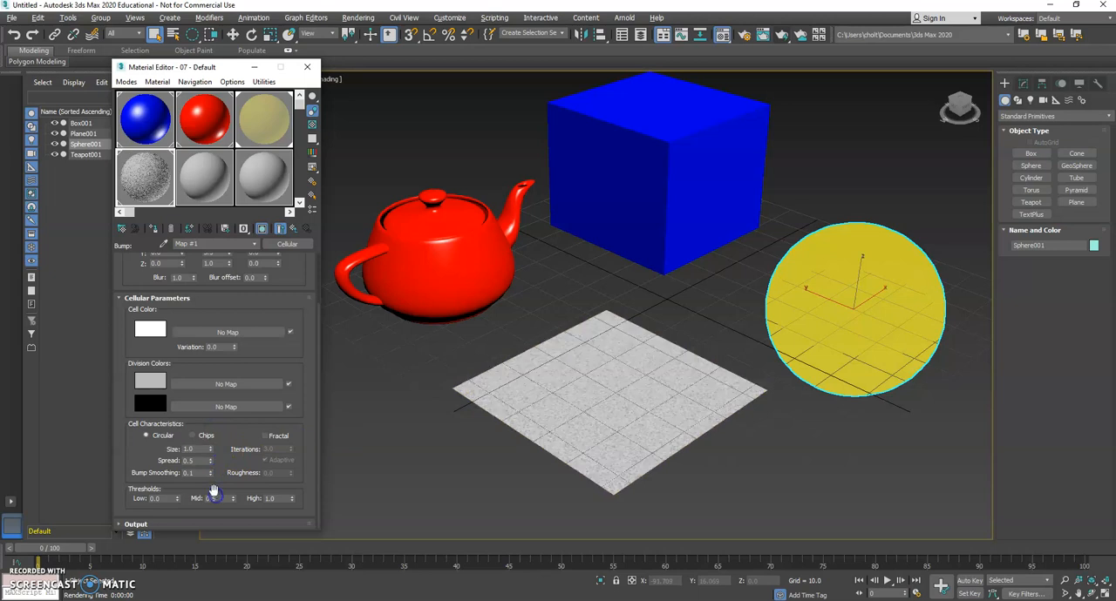
{"action": "mouse_move", "coordinate": [211, 448]}
{"action": "left_mouse_down"}
{"action": "mouse_move", "coordinate": [217, 430]}
{"action": "mouse_move", "coordinate": [213, 462]}
{"action": "left_mouse_up"}
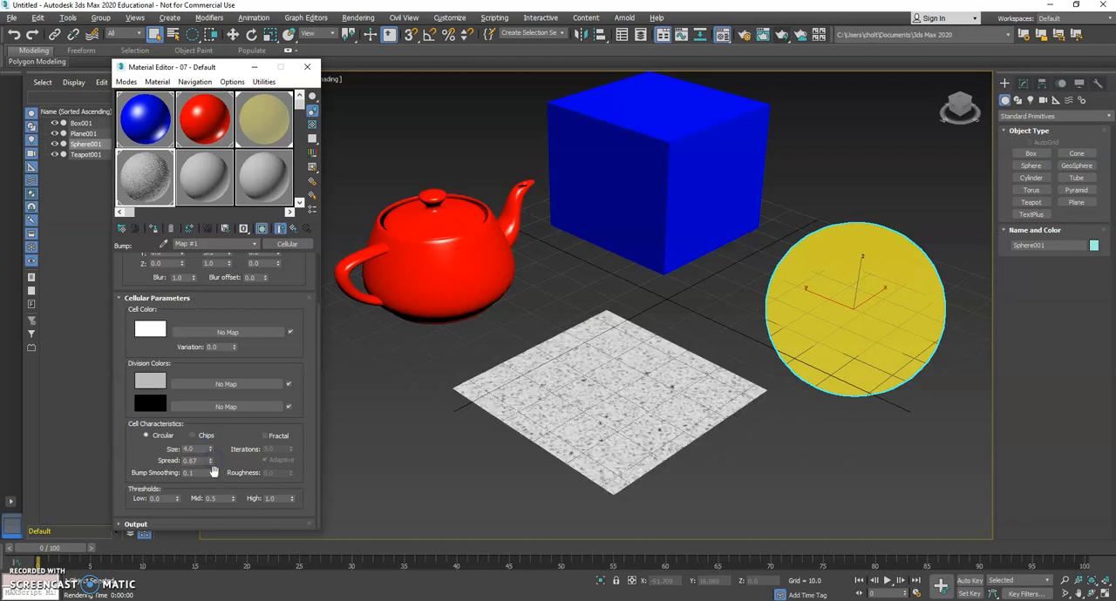
{"action": "left_click", "coordinate": [277, 438]}
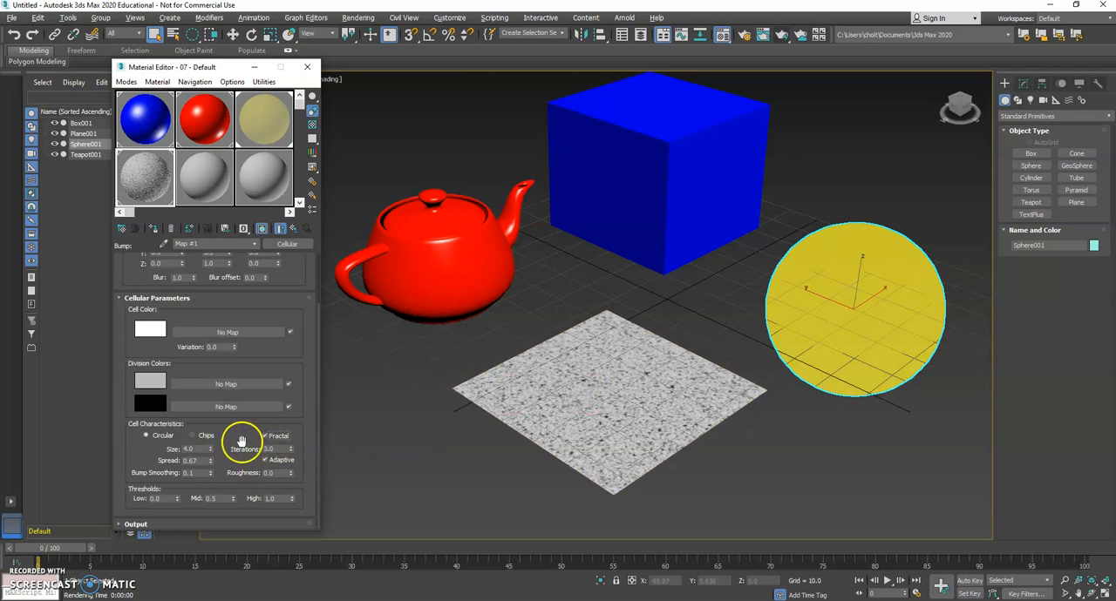
{"action": "left_click_drag", "start_coordinate": [287, 449], "coordinate": [292, 435]}
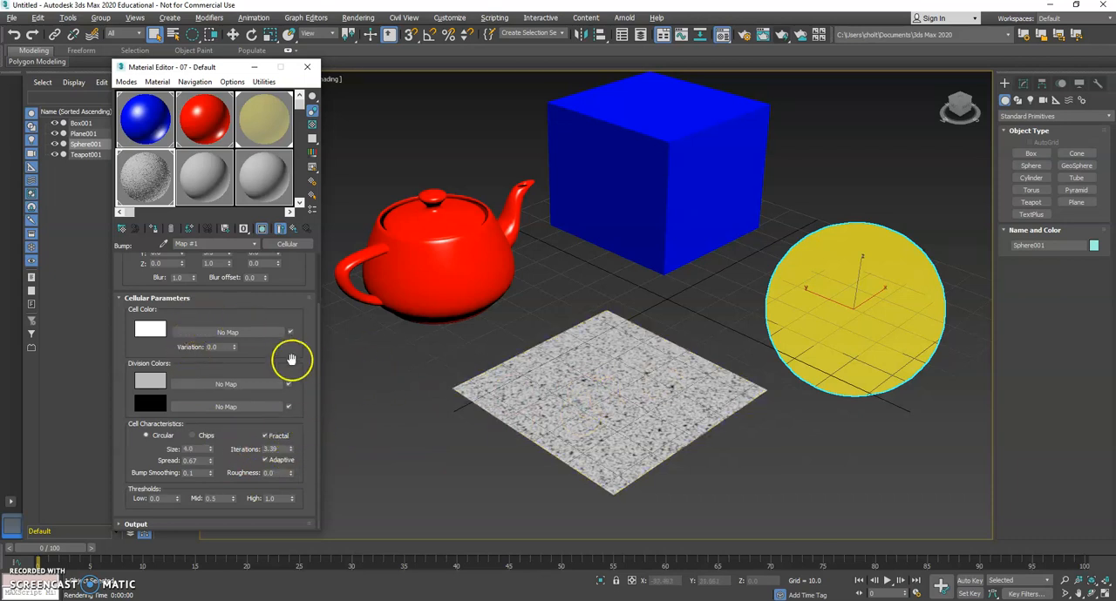
Return to the plane's parent material, enable its Displacement map at 100 and render the perspective view.
{"action": "left_click_drag", "start_coordinate": [292, 350], "coordinate": [288, 410]}
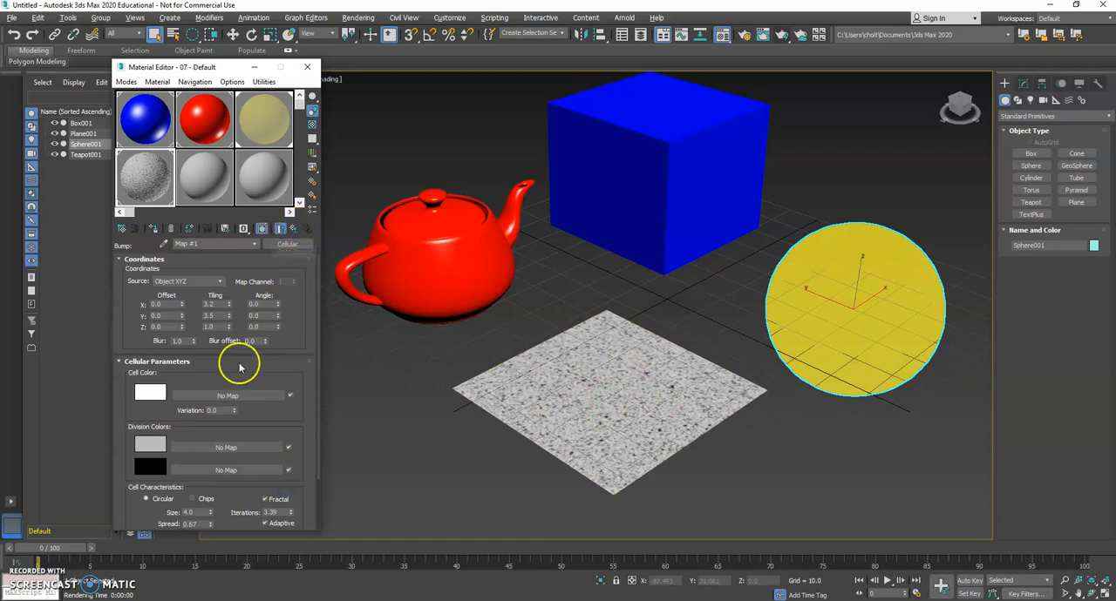
{"action": "left_click", "coordinate": [293, 229]}
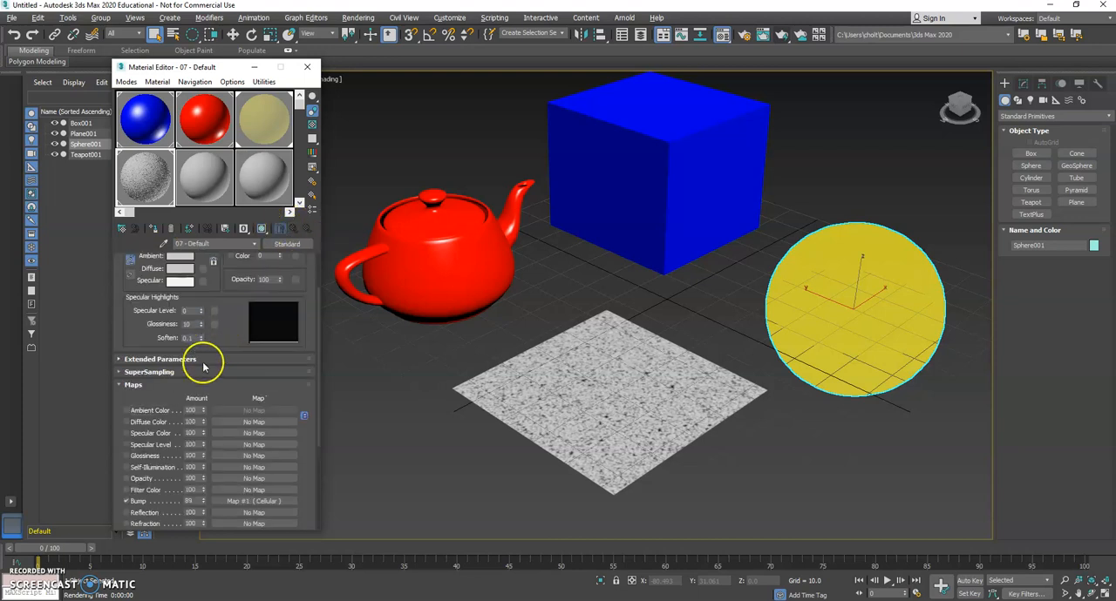
{"action": "mouse_move", "coordinate": [227, 312]}
{"action": "left_mouse_down"}
{"action": "mouse_move", "coordinate": [229, 413]}
{"action": "mouse_move", "coordinate": [251, 256]}
{"action": "mouse_move", "coordinate": [246, 310]}
{"action": "left_mouse_up"}
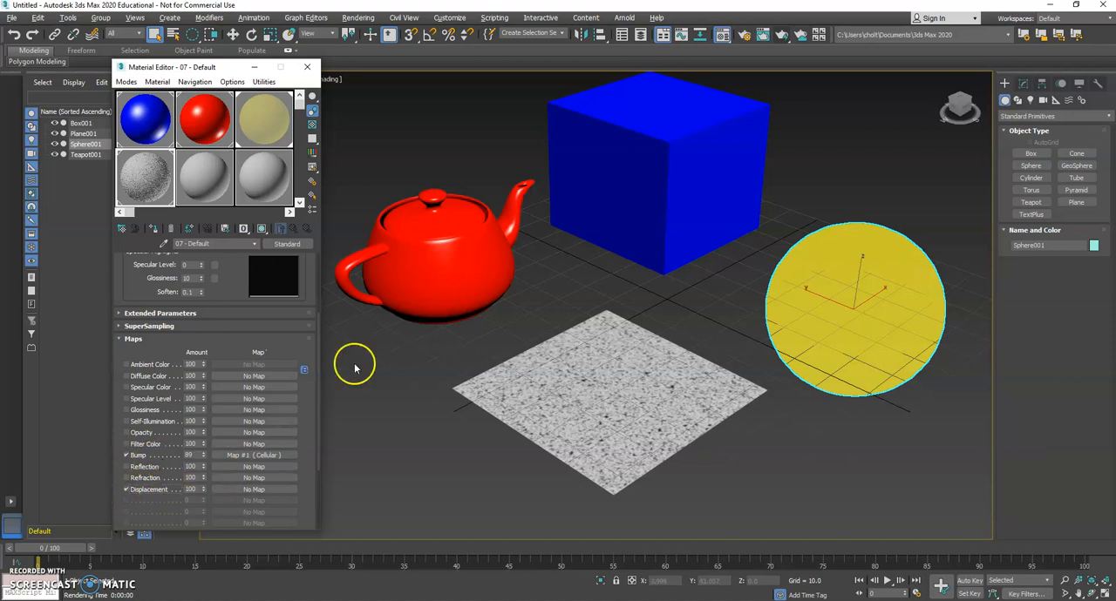
{"action": "left_click", "coordinate": [799, 33]}
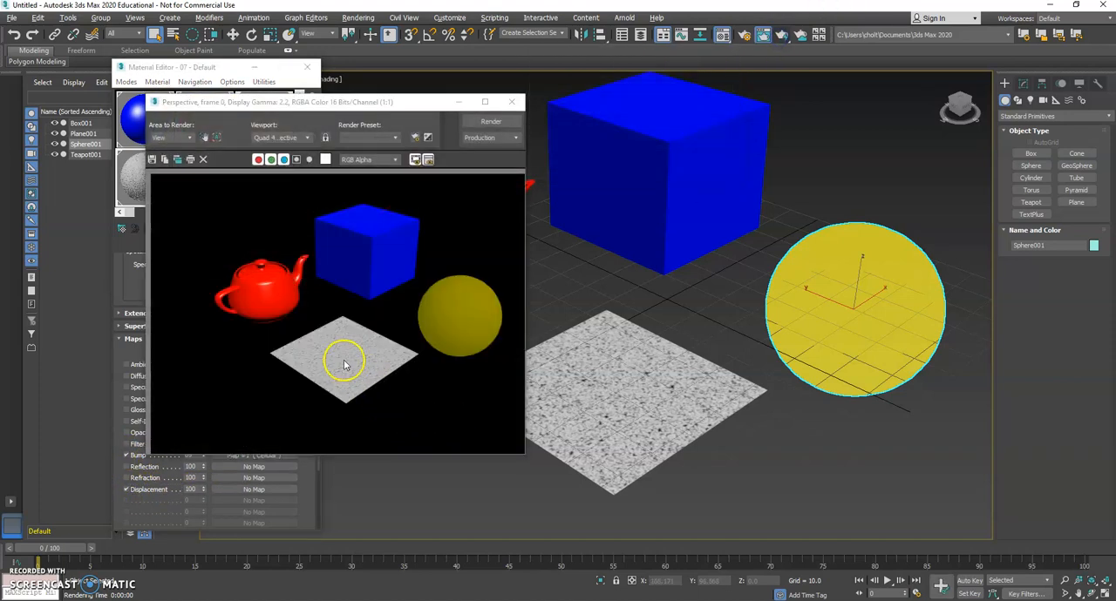
{"action": "left_click", "coordinate": [512, 102]}
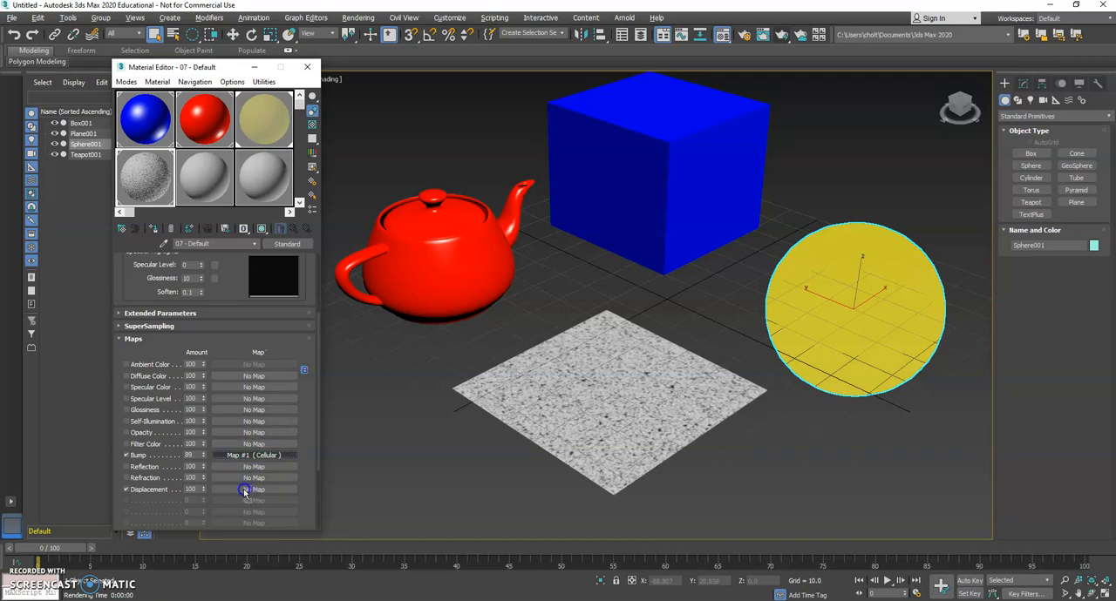
Copy the Bump's Cellular map into Displacement as an instance and render the perspective view.
{"action": "left_click_drag", "start_coordinate": [242, 490], "coordinate": [245, 493]}
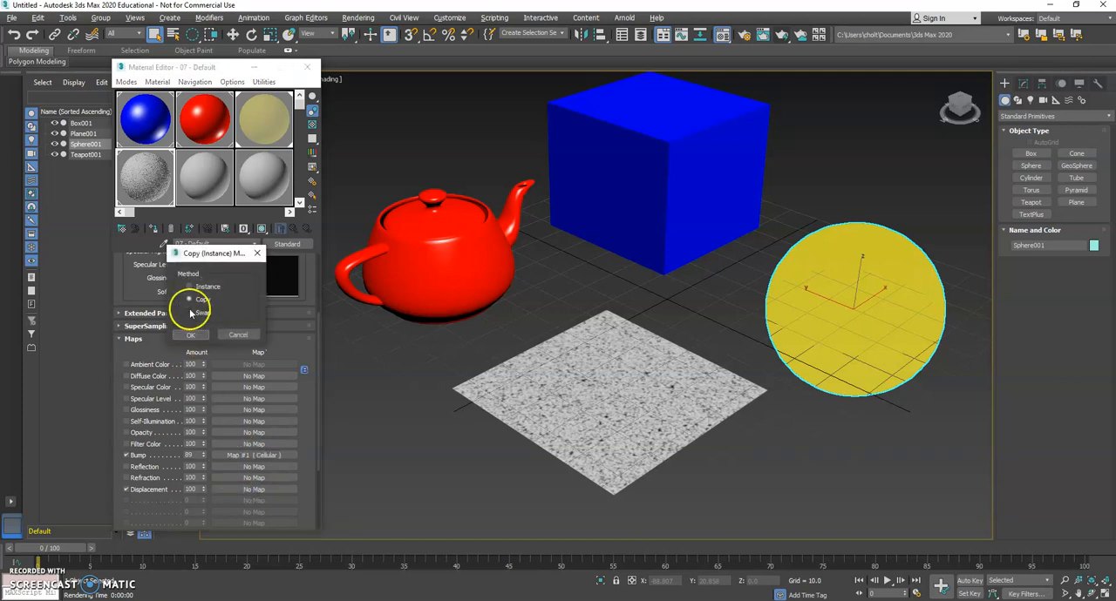
{"action": "left_click", "coordinate": [190, 287]}
{"action": "left_click", "coordinate": [203, 300]}
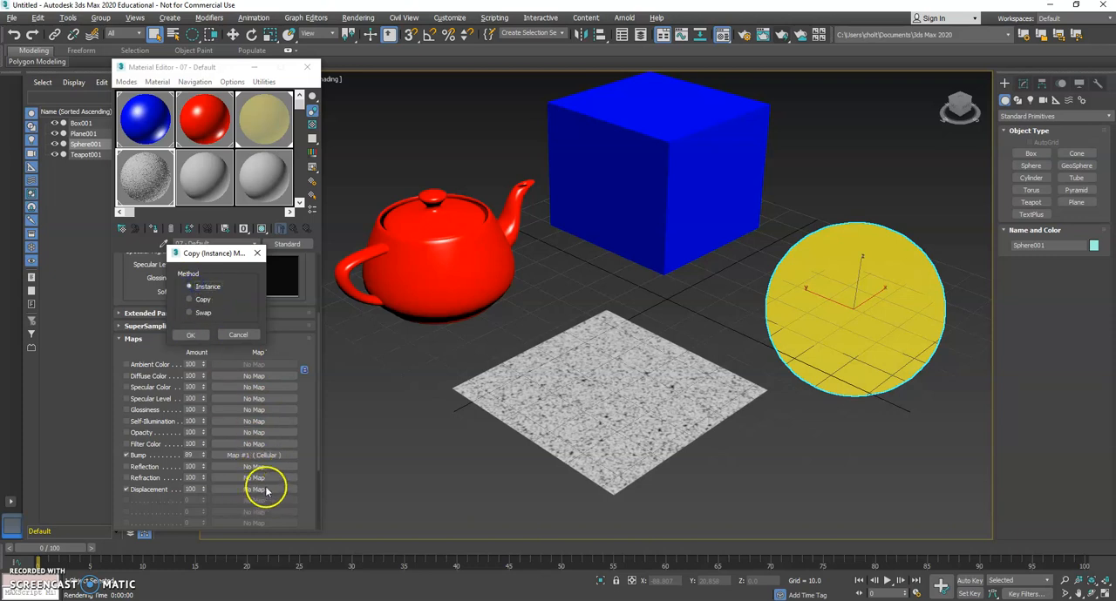
{"action": "left_click", "coordinate": [192, 334]}
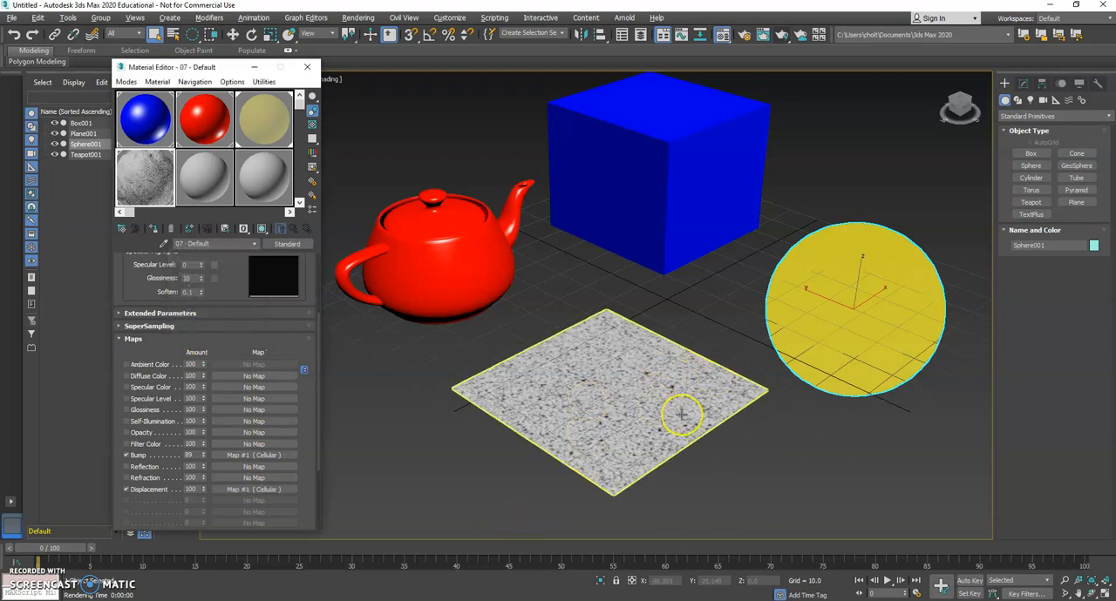
{"action": "left_click", "coordinate": [781, 35]}
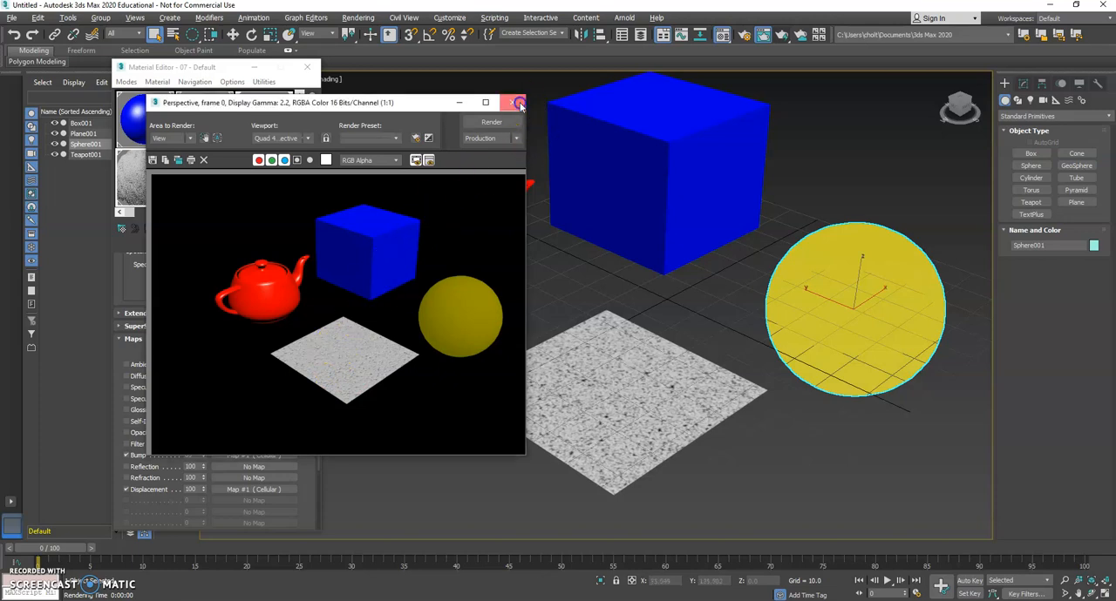
Render a low, close-up perspective view of the plane to inspect its displaced surface.
{"action": "left_click", "coordinate": [512, 102]}
{"action": "scroll", "coordinate": [615, 359], "scroll_direction": "up", "scroll_amount": 10}
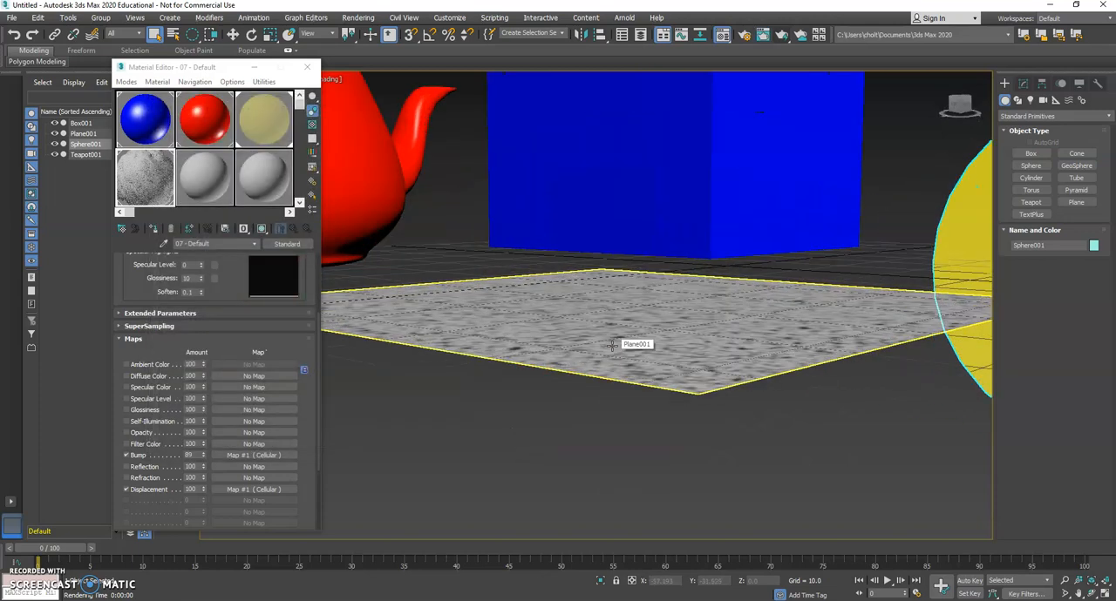
{"action": "middle_click_drag", "start_coordinate": [671, 320], "coordinate": [639, 331]}
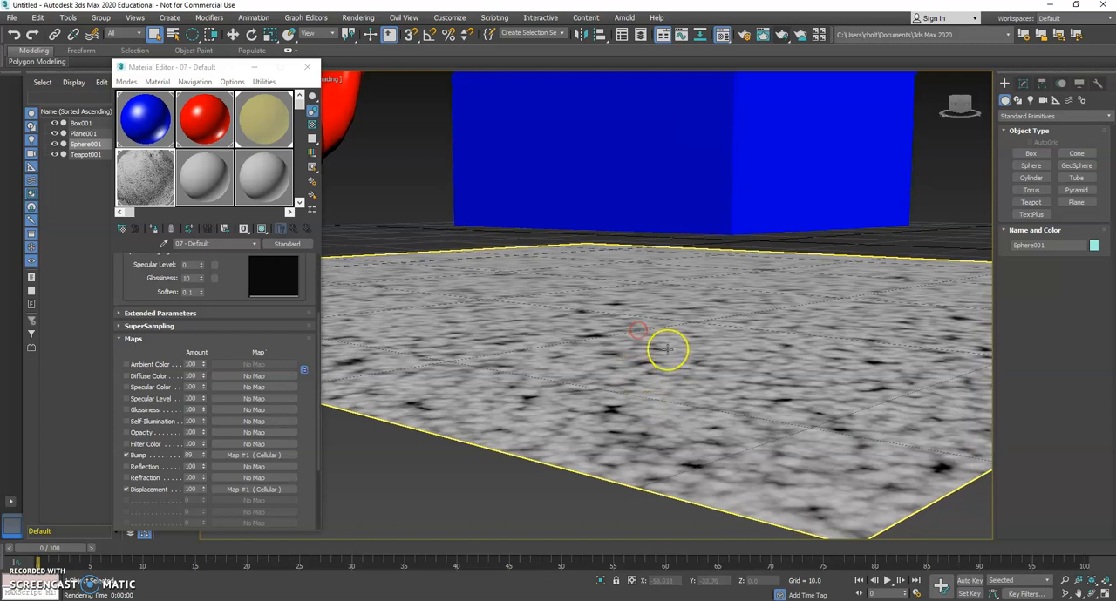
{"action": "left_click", "coordinate": [782, 34]}
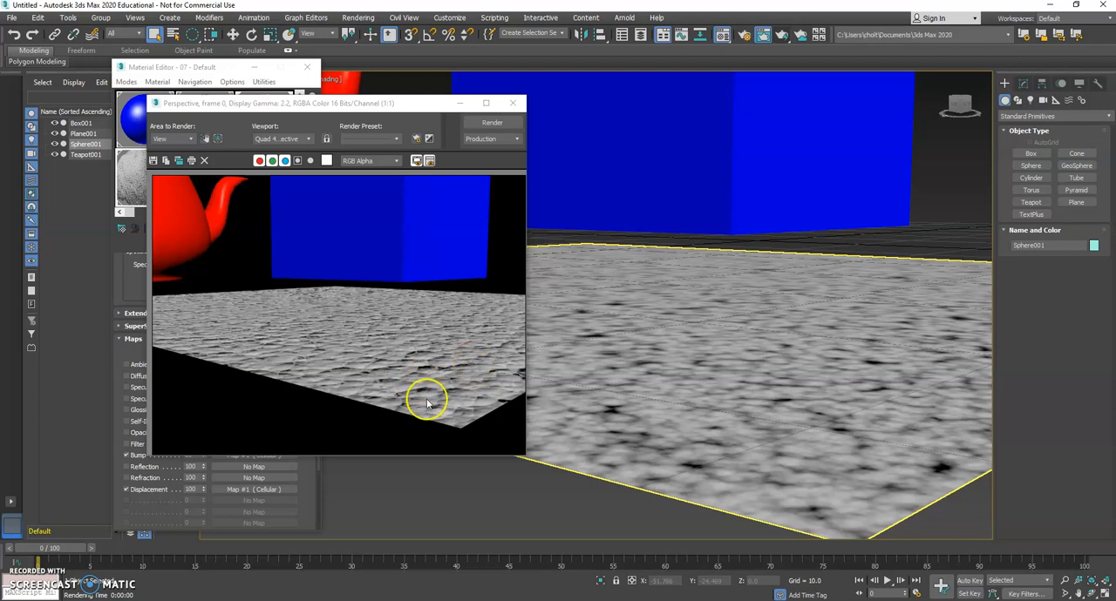
Open the plane's Displacement Cellular map and set its cell size to 0.9 and fractal iterations to 1.66.
{"action": "left_click", "coordinate": [116, 514]}
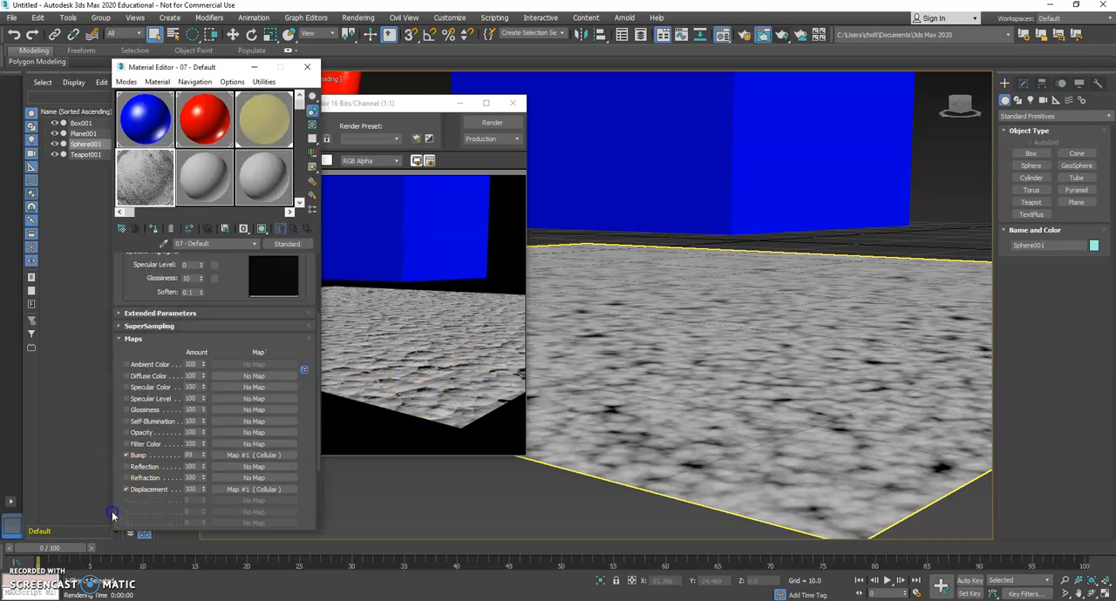
{"action": "left_click", "coordinate": [251, 490]}
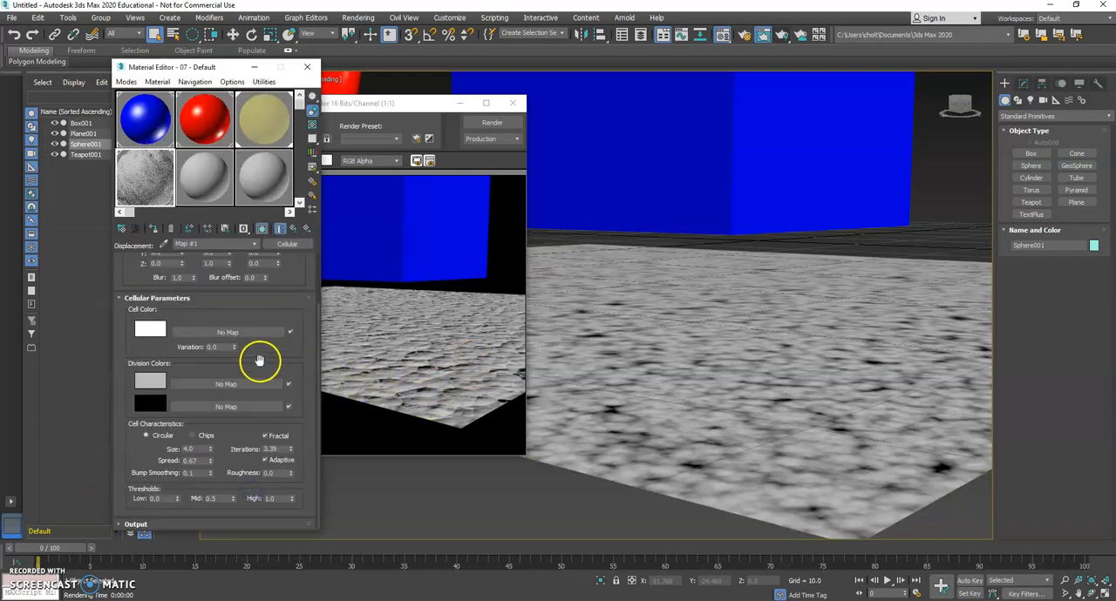
{"action": "left_click_drag", "start_coordinate": [209, 461], "coordinate": [209, 468]}
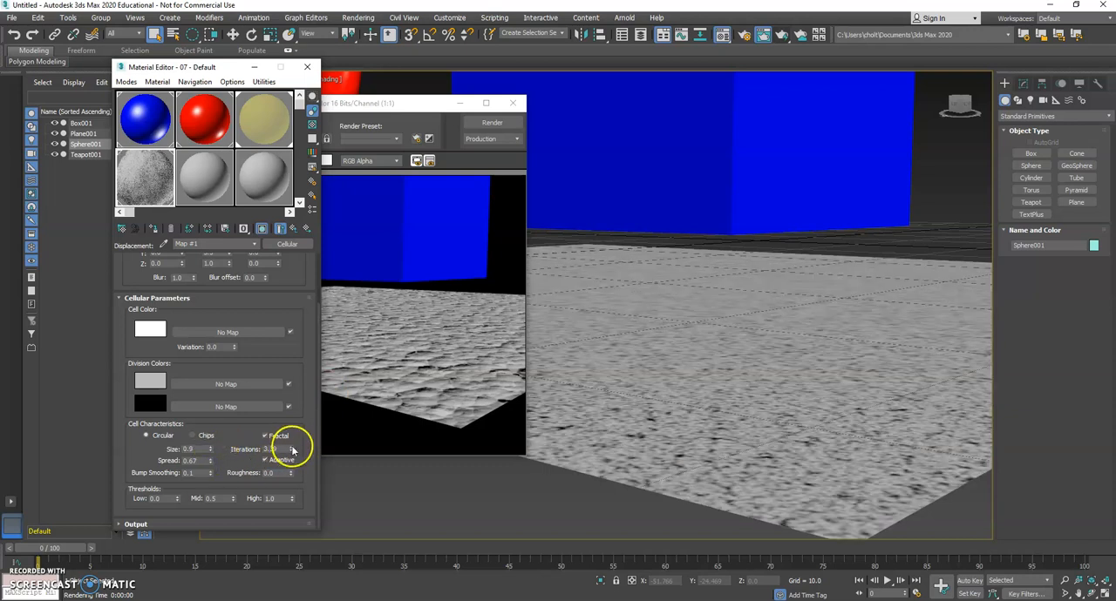
{"action": "left_click_drag", "start_coordinate": [289, 462], "coordinate": [286, 512]}
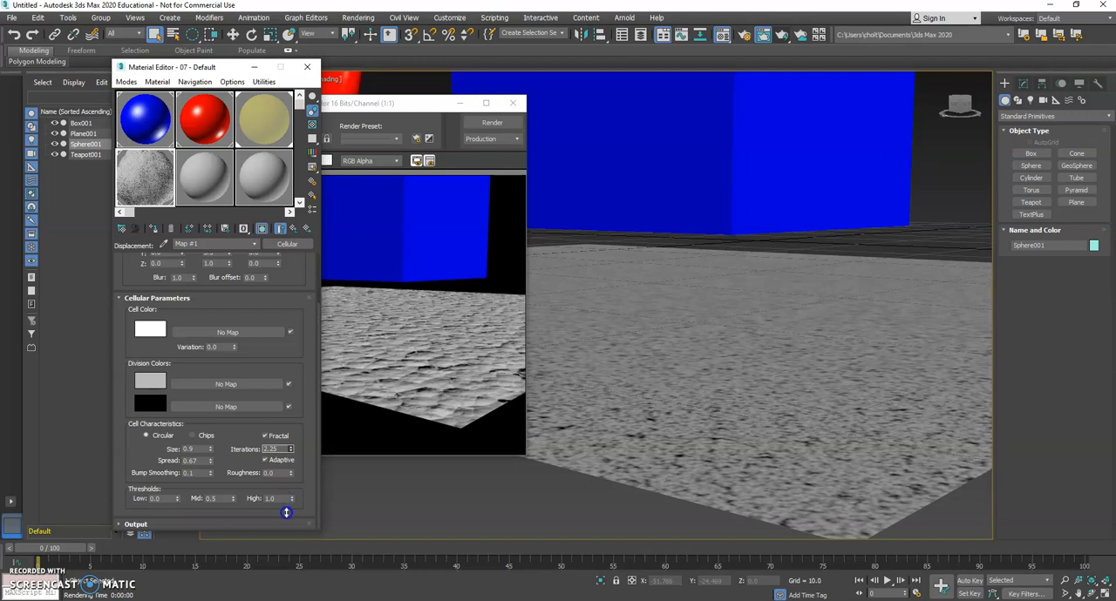
Reset the Cellular map's X and Y tiling to 1.0 and render the perspective view.
{"action": "scroll", "coordinate": [274, 368], "scroll_direction": "up", "scroll_amount": 3}
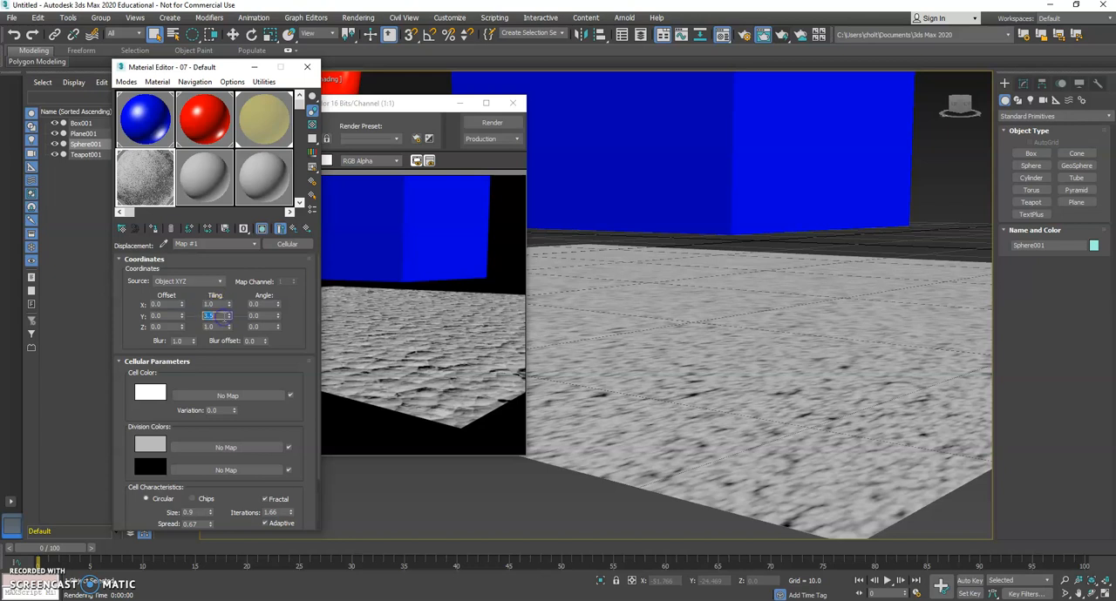
{"action": "key", "text": "Return"}
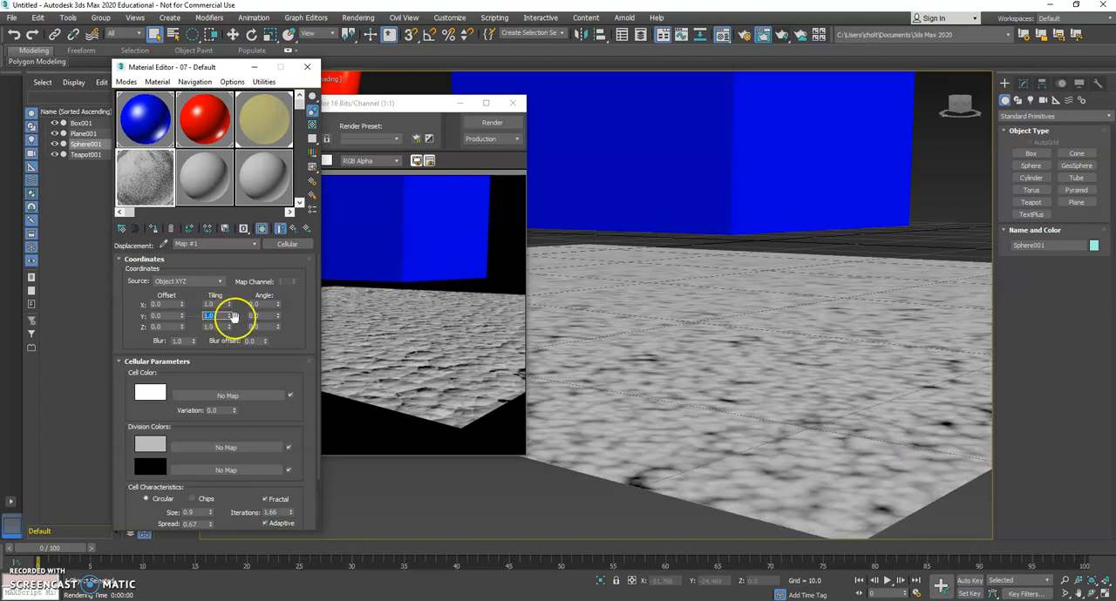
{"action": "left_click", "coordinate": [497, 125]}
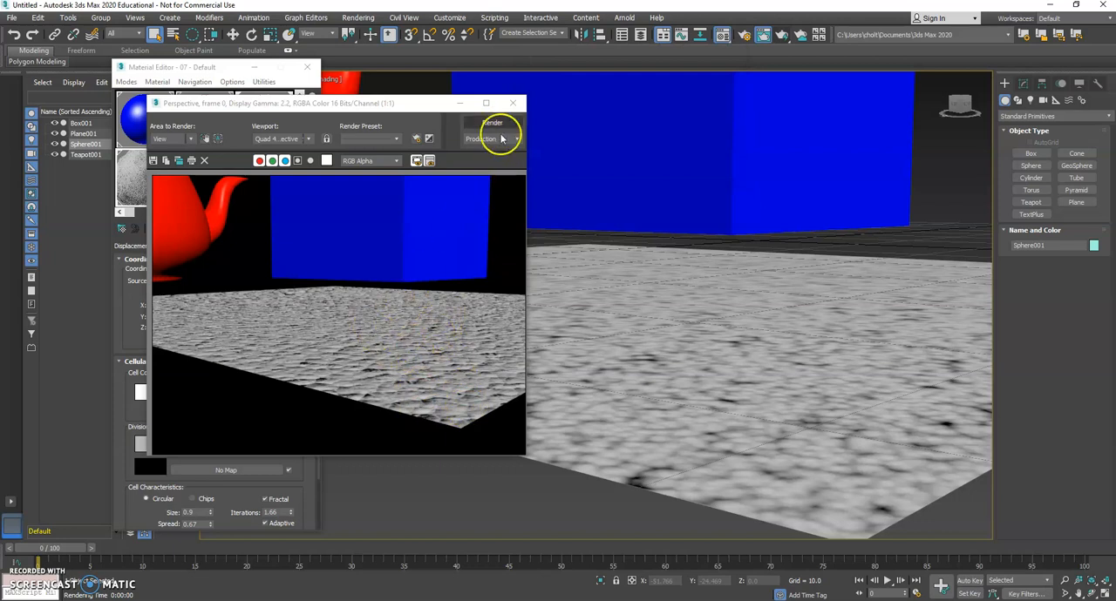
{"action": "left_click", "coordinate": [512, 102]}
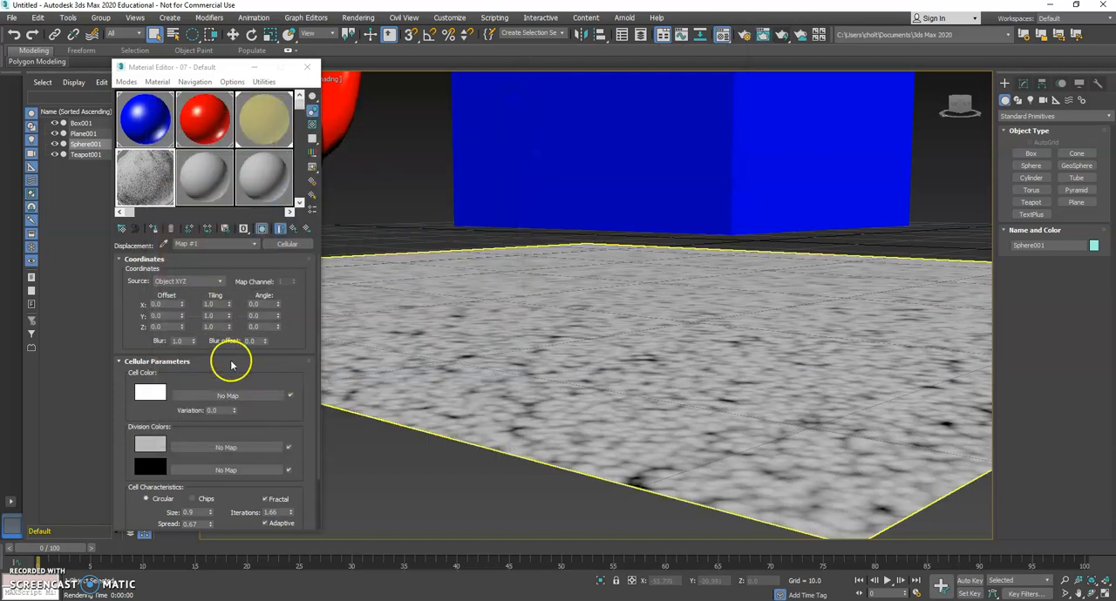
Disable Fractal on the Cellular map, try the Chips cell type and switch back to Circular.
{"action": "scroll", "coordinate": [233, 353], "scroll_direction": "down", "scroll_amount": 2}
{"action": "left_click", "coordinate": [281, 454]}
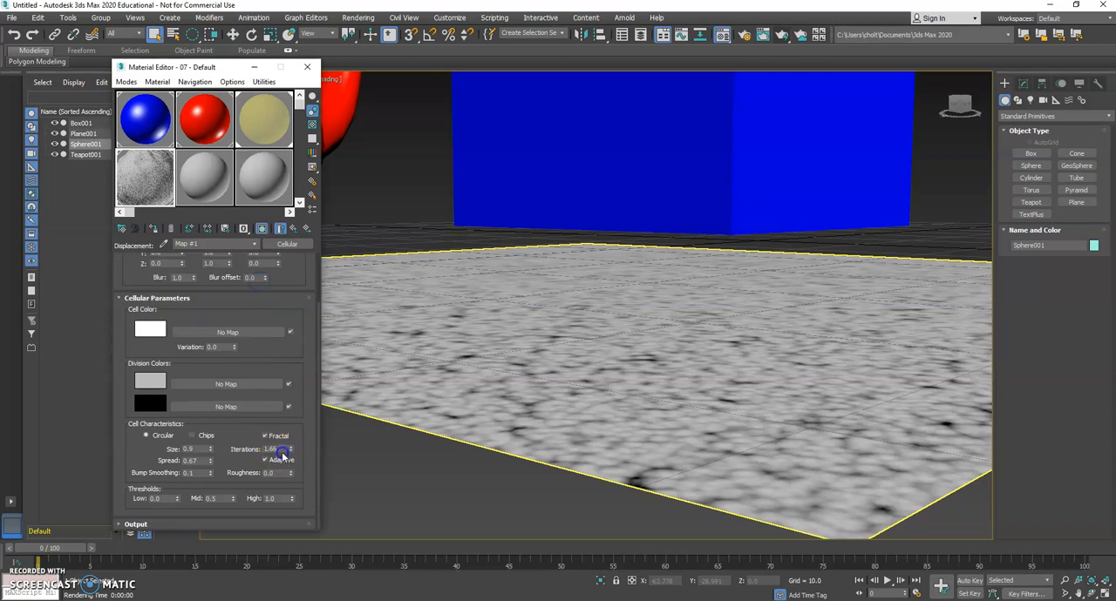
{"action": "left_click", "coordinate": [262, 436]}
{"action": "left_click", "coordinate": [264, 436]}
{"action": "left_click", "coordinate": [145, 435]}
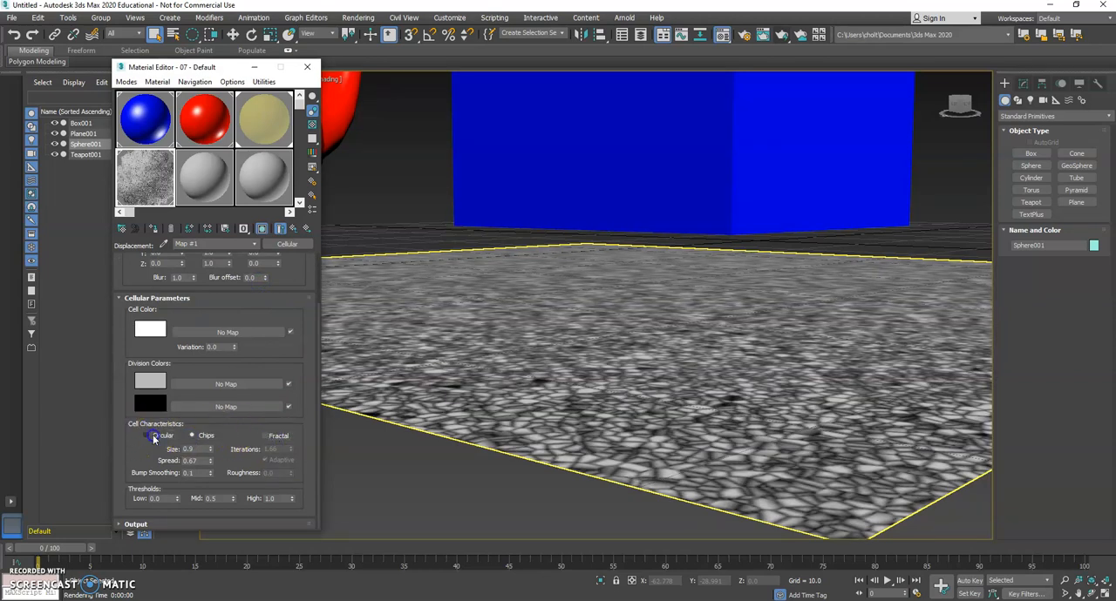
Set the Cellular map's cell size to 1.0, try a spread of 0, set the spread to 1.0 and render the perspective view.
{"action": "type", "text": "1"}
{"action": "key", "text": "Return"}
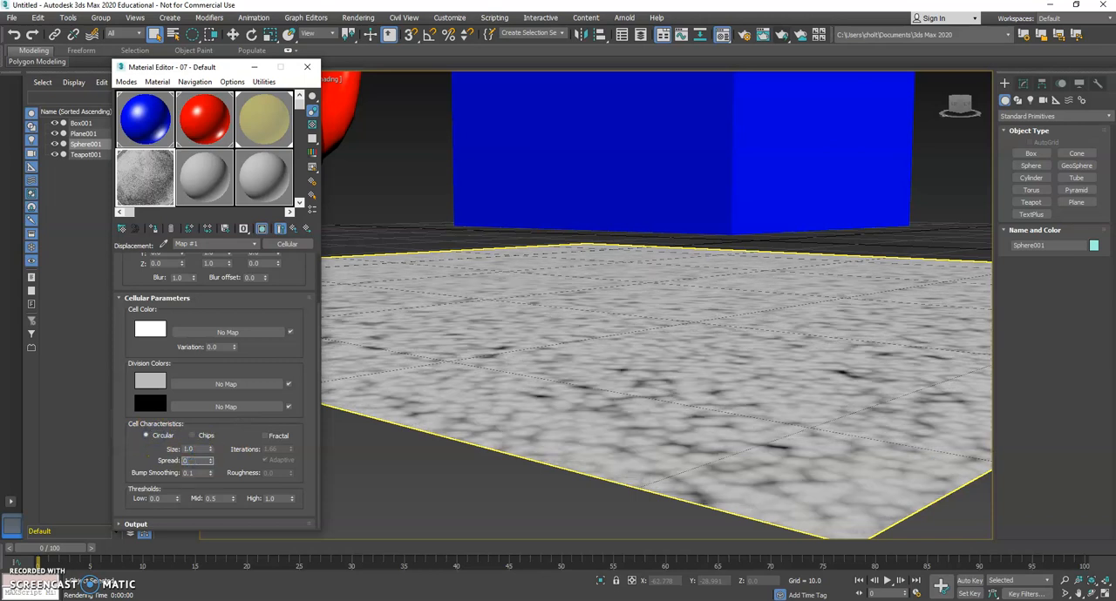
{"action": "type", "text": "0"}
{"action": "key", "text": "Return"}
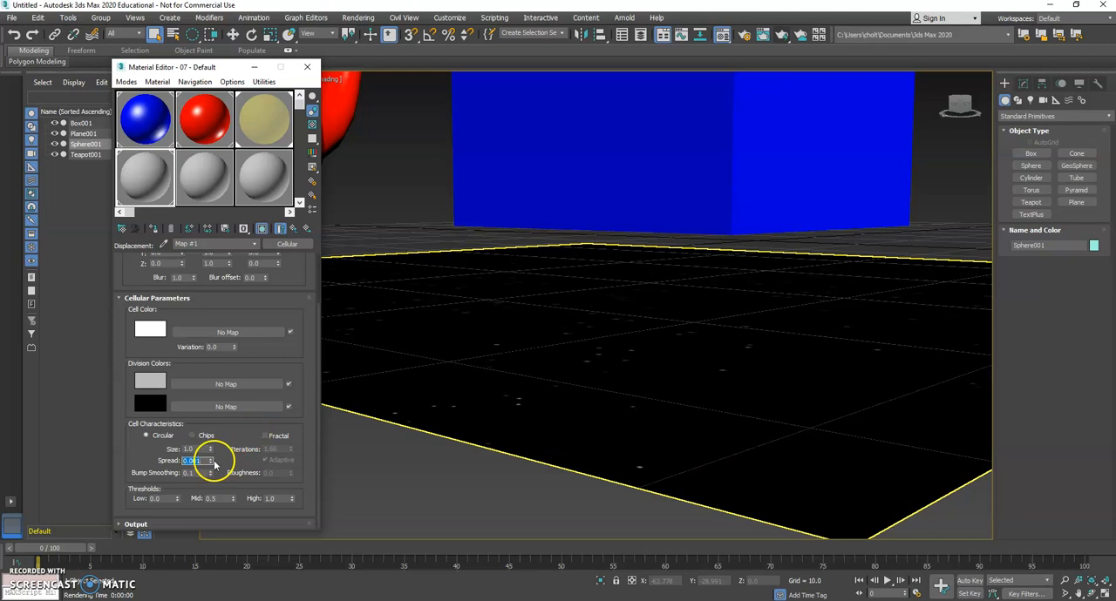
{"action": "type", "text": "10"}
{"action": "key", "text": "Return"}
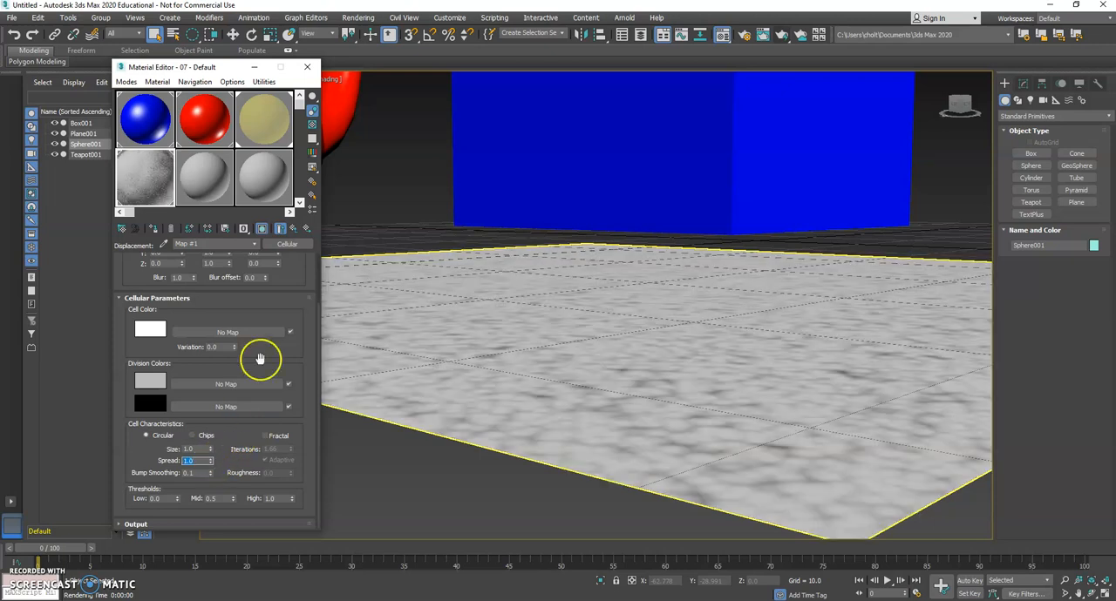
{"action": "left_click", "coordinate": [783, 34]}
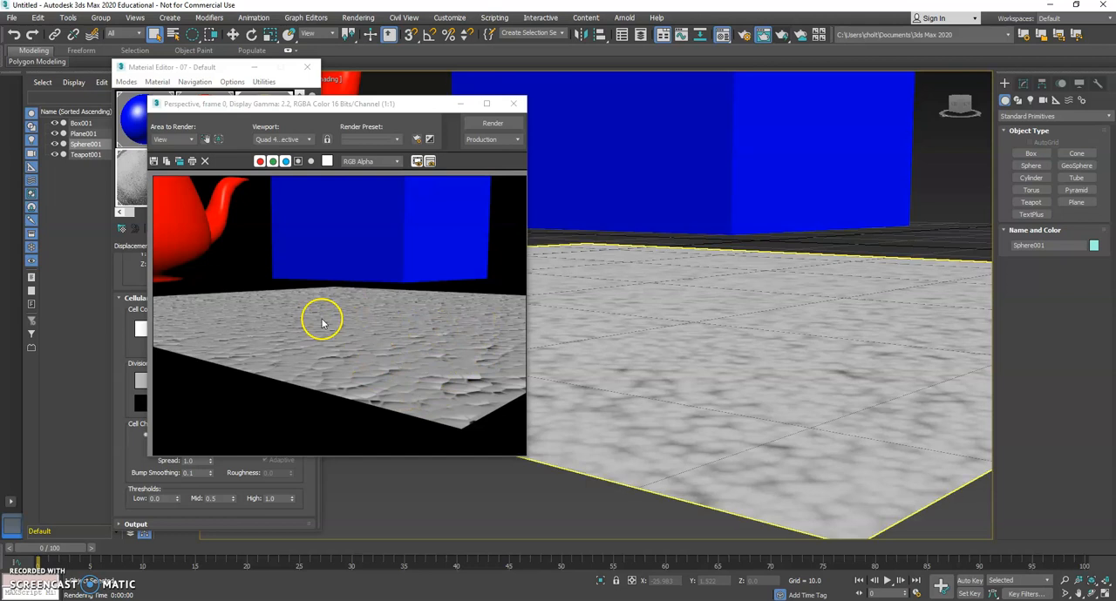
{"action": "left_click", "coordinate": [512, 104]}
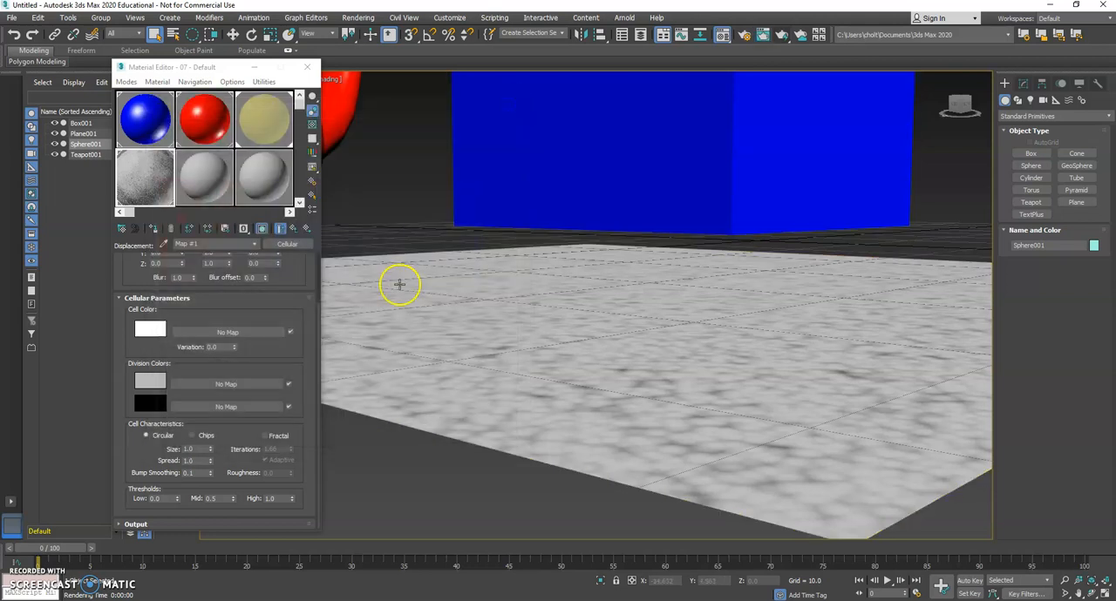
{"action": "left_click", "coordinate": [127, 81]}
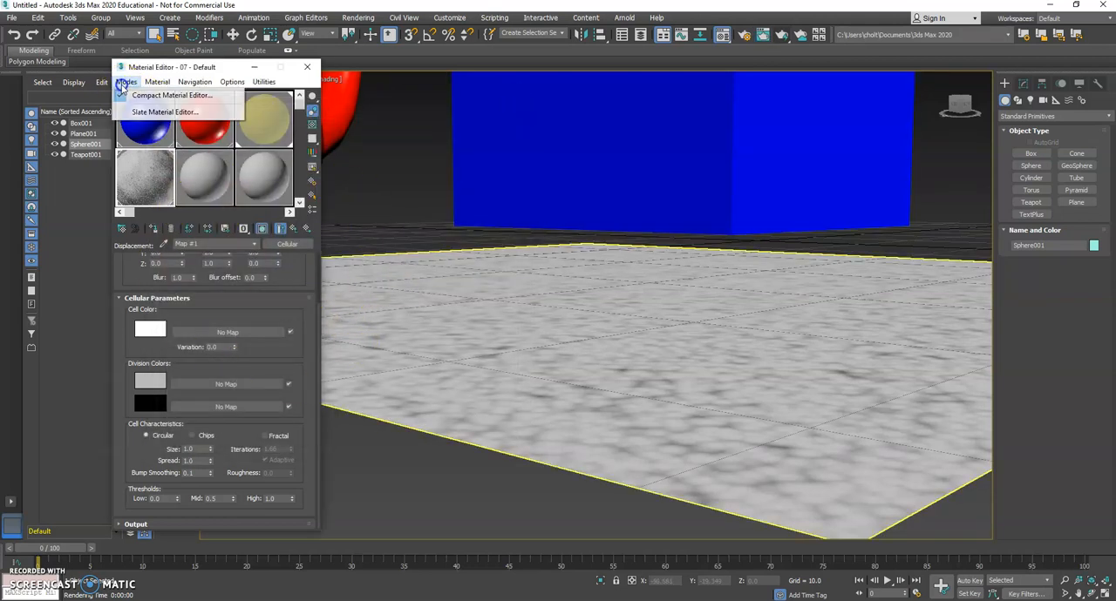
{"action": "left_click", "coordinate": [141, 112]}
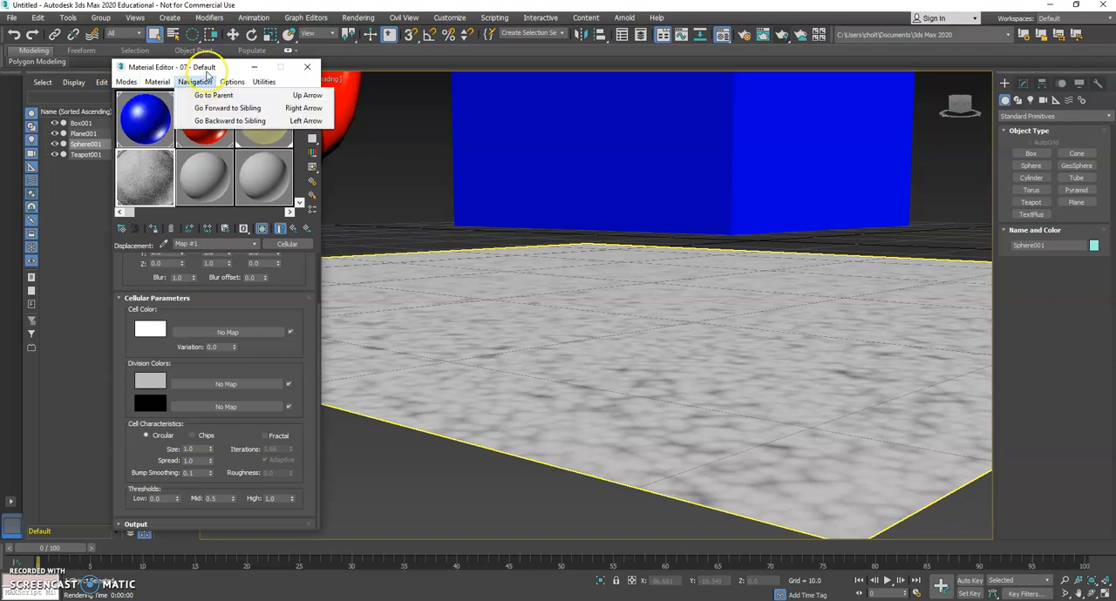
{"action": "left_click", "coordinate": [209, 67]}
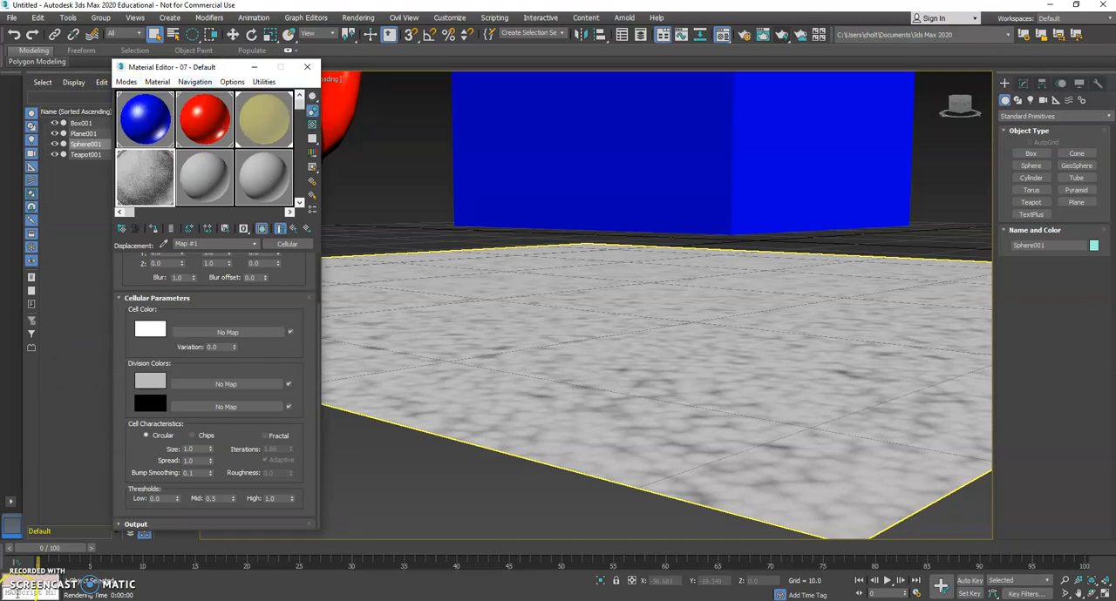